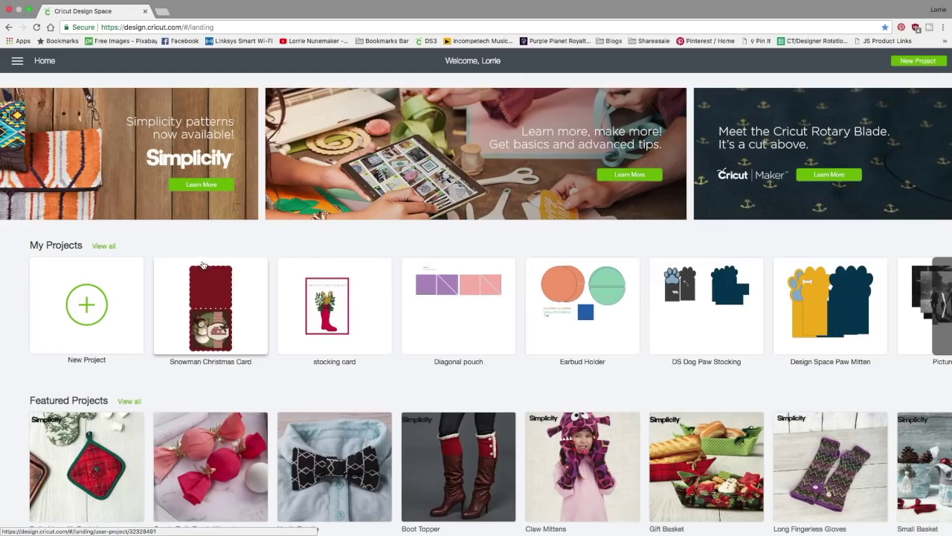
Open a new Google tab beside the Cricut Design Space home page
click(162, 12)
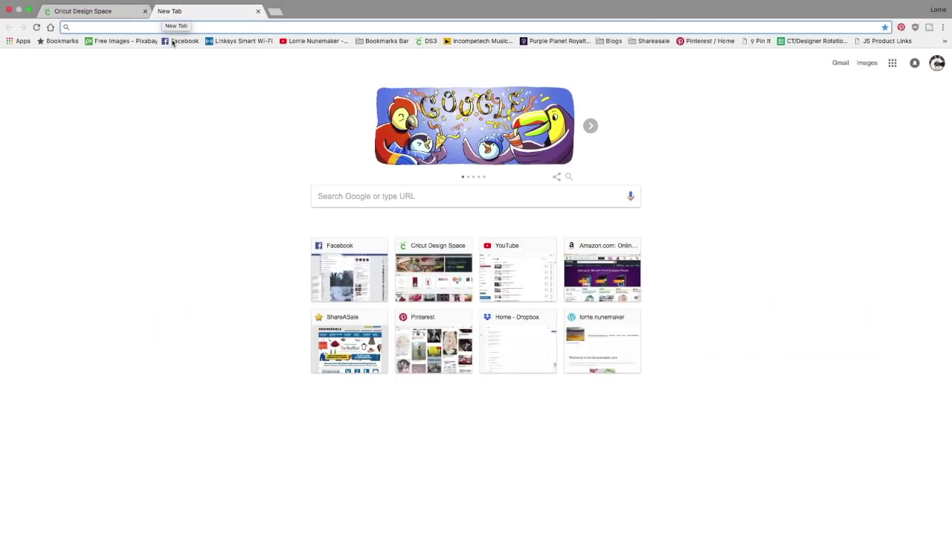
Search Google for 'bird clipart'
click(355, 197)
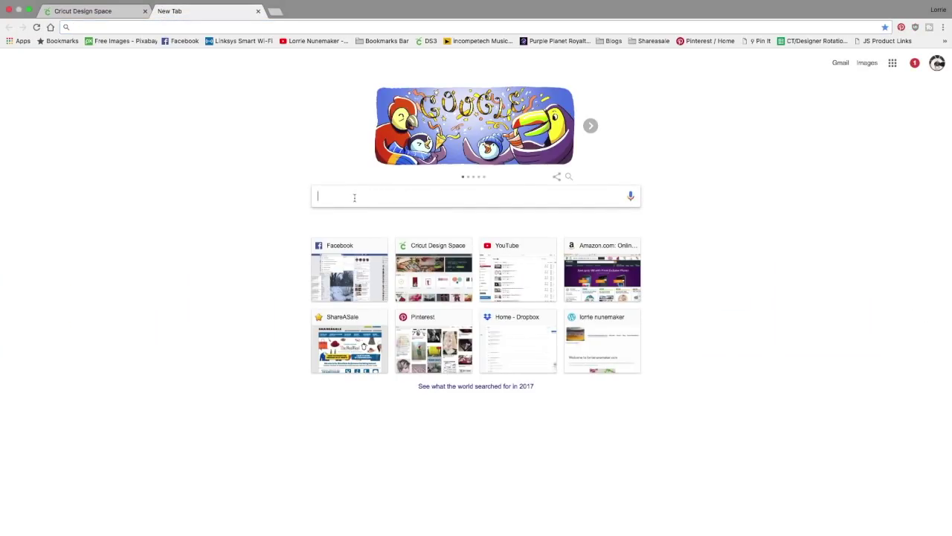
text(bird clipart)
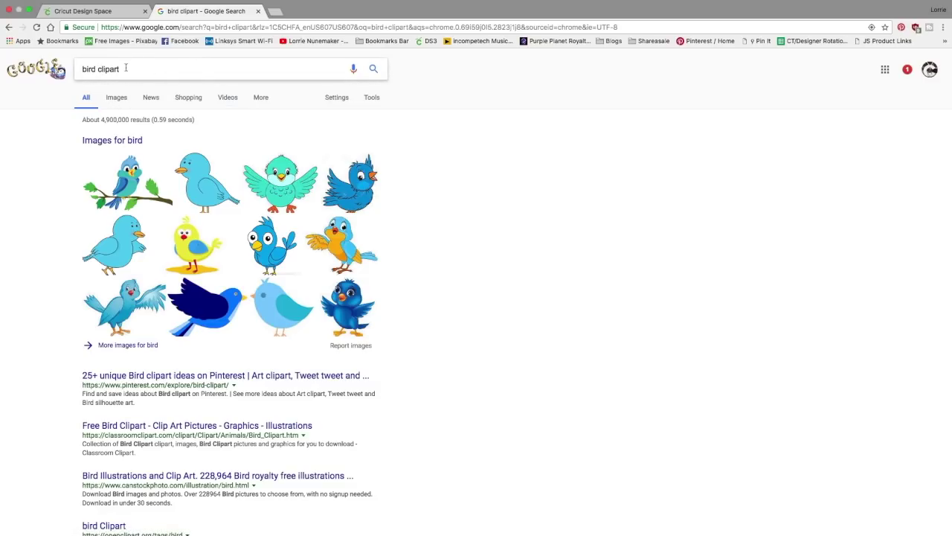
Switch to Google Images and browse the bird clipart image results
click(113, 98)
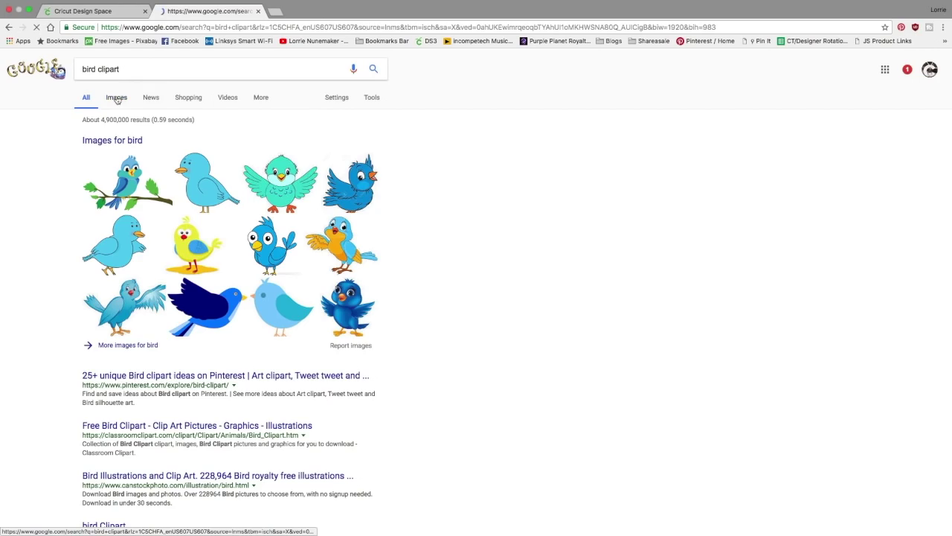
scroll(412, 307, down, 5)
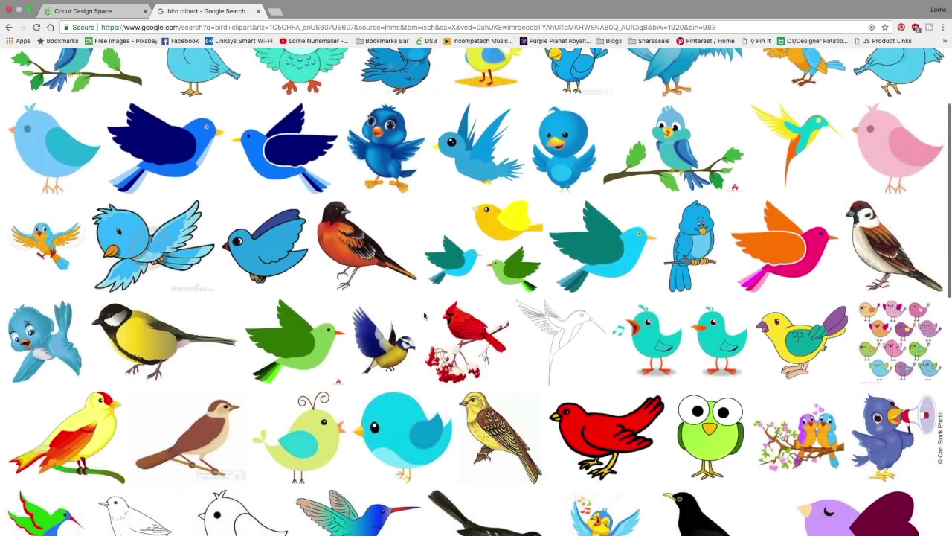
scroll(424, 315, up, 2)
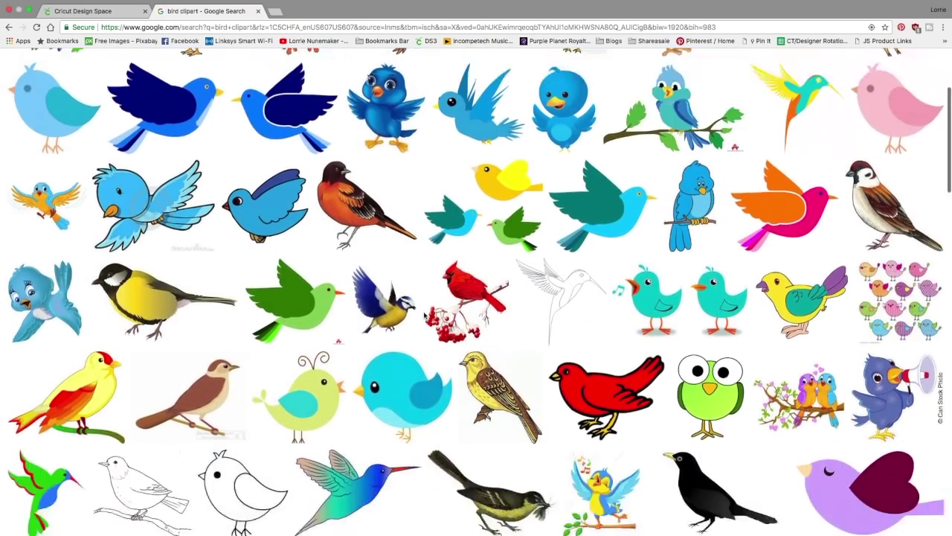
scroll(424, 315, down, 4)
scroll(424, 315, down, 4)
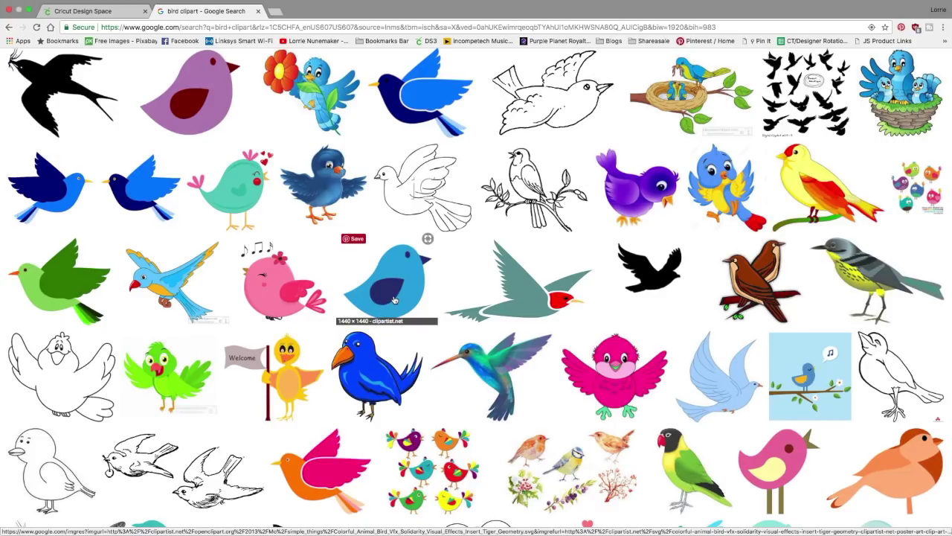
scroll(394, 300, up, 2)
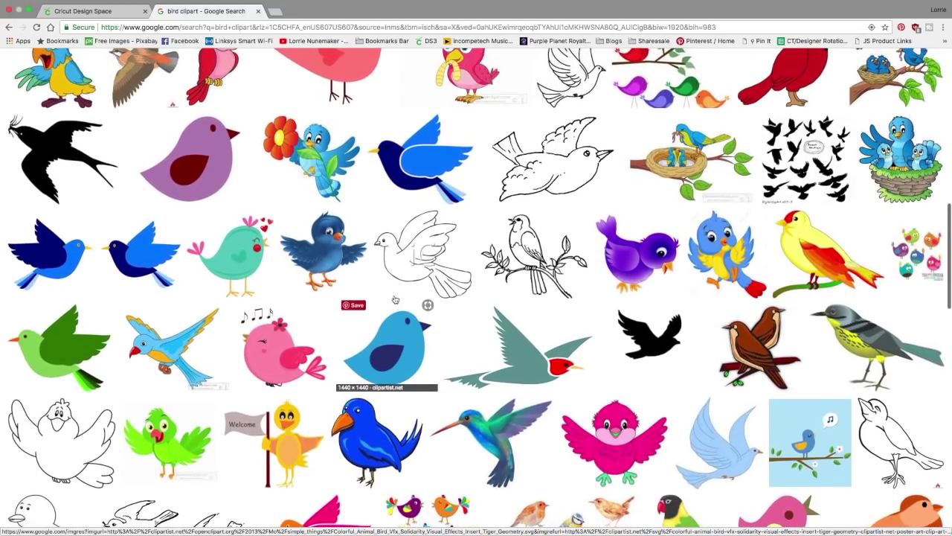
scroll(395, 300, up, 1)
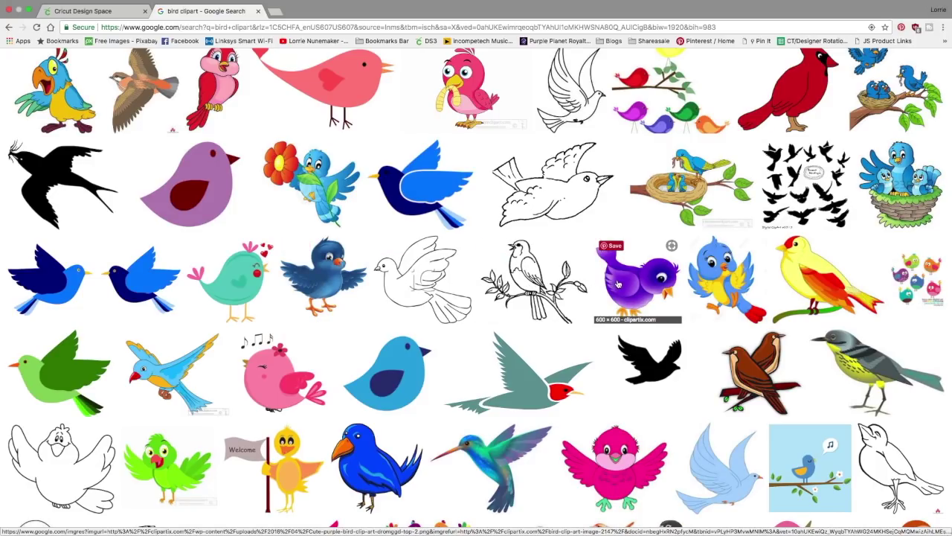
scroll(618, 284, up, 1)
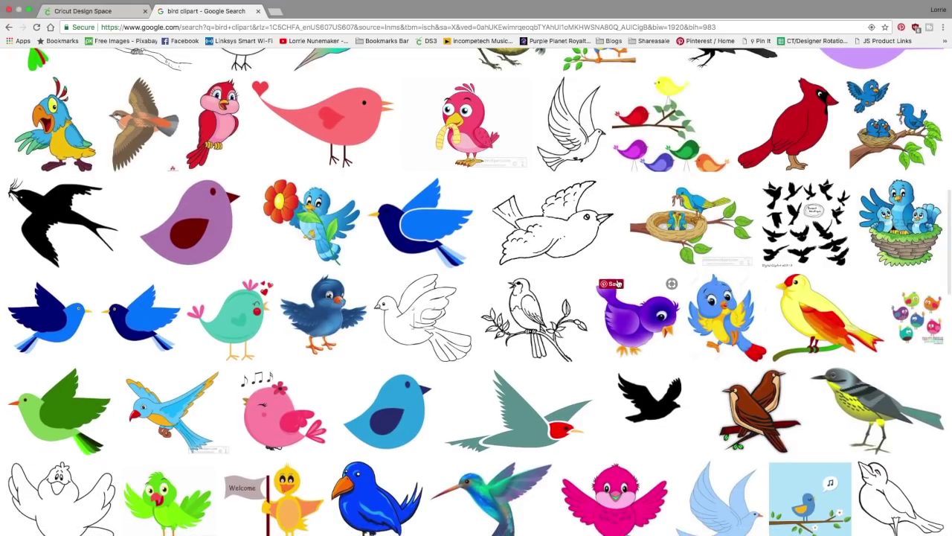
scroll(324, 268, up, 1)
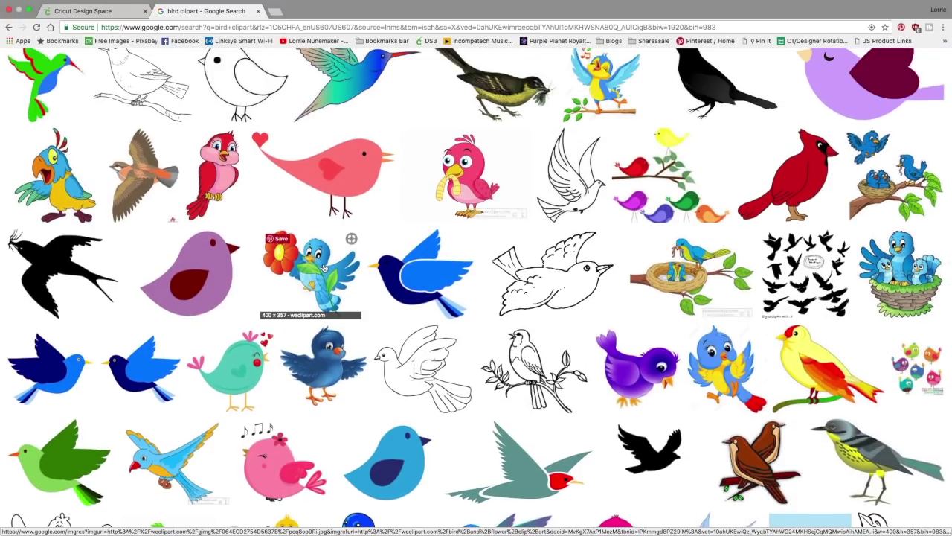
scroll(323, 268, up, 2)
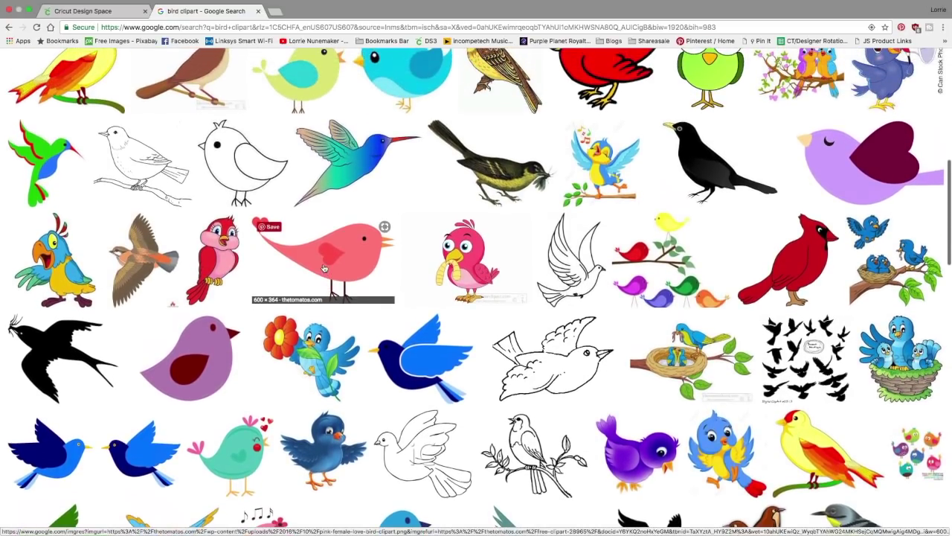
scroll(324, 268, down, 2)
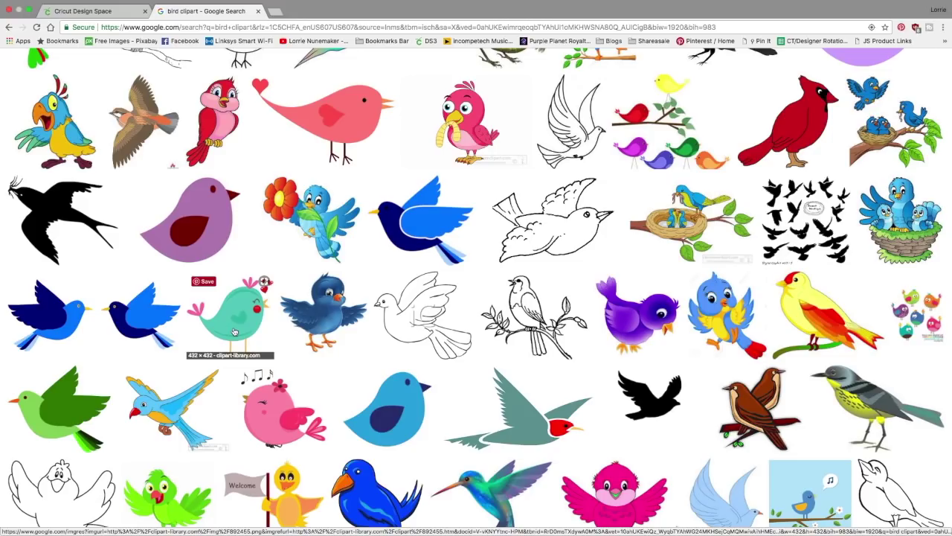
Save the teal bird with pink hearts to the Desktop as Bird.png
click(233, 332)
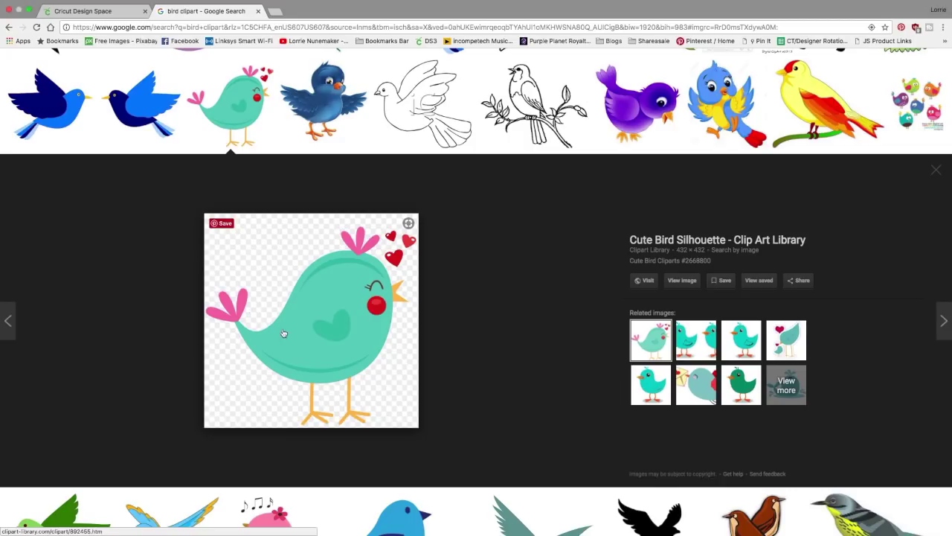
right_click(307, 313)
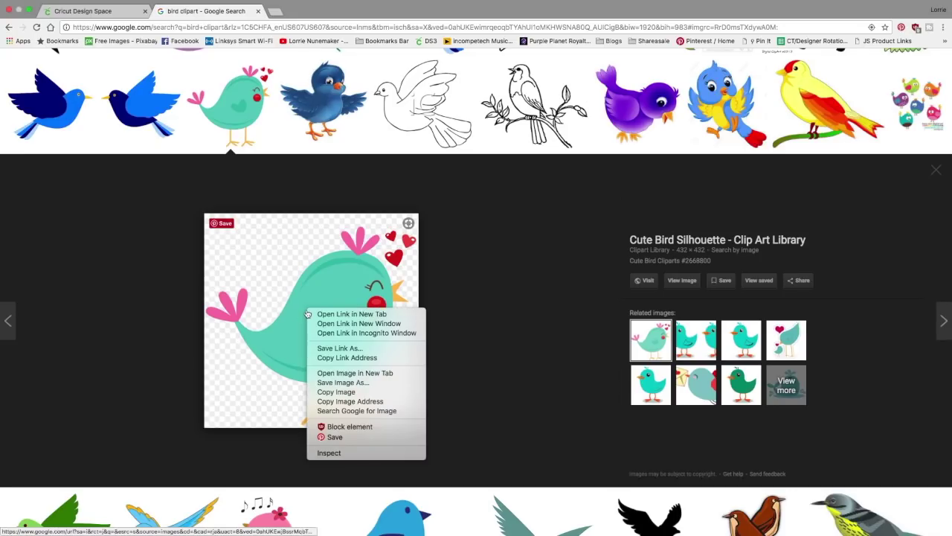
click(331, 383)
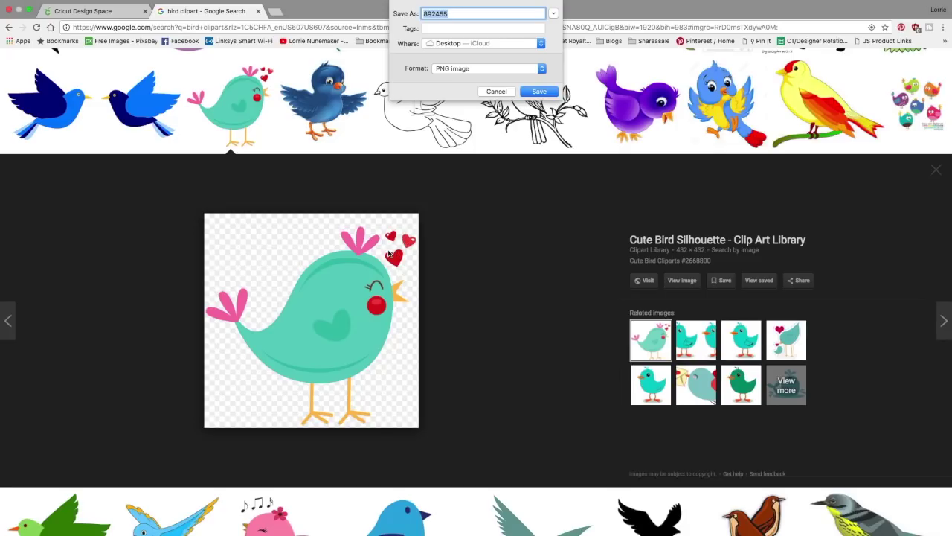
text(Bird)
click(539, 91)
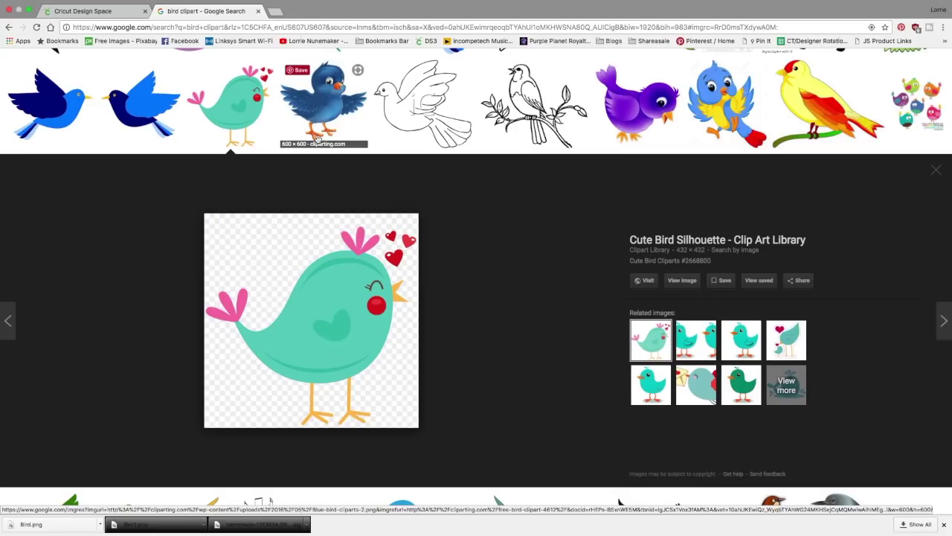
click(151, 113)
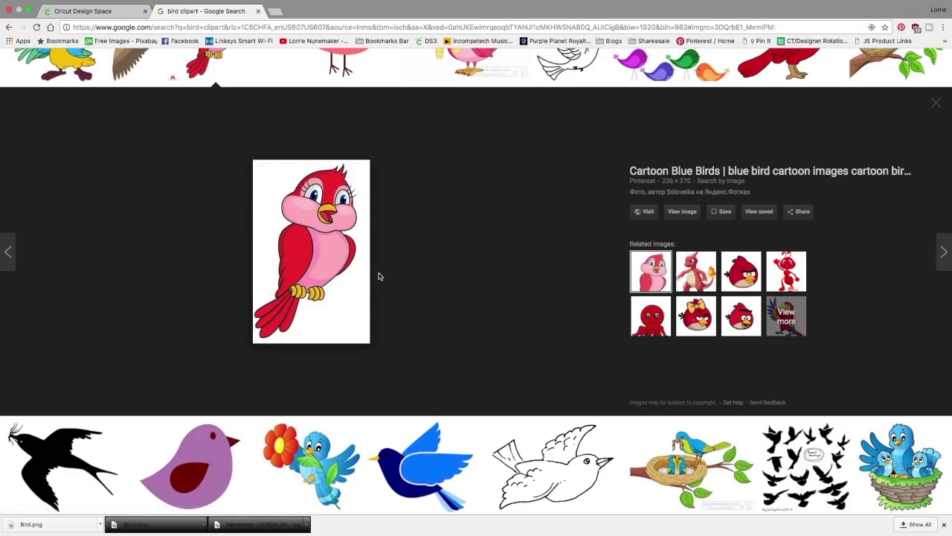
Save the red cartoon bird image as Bird 2.jpg
right_click(326, 264)
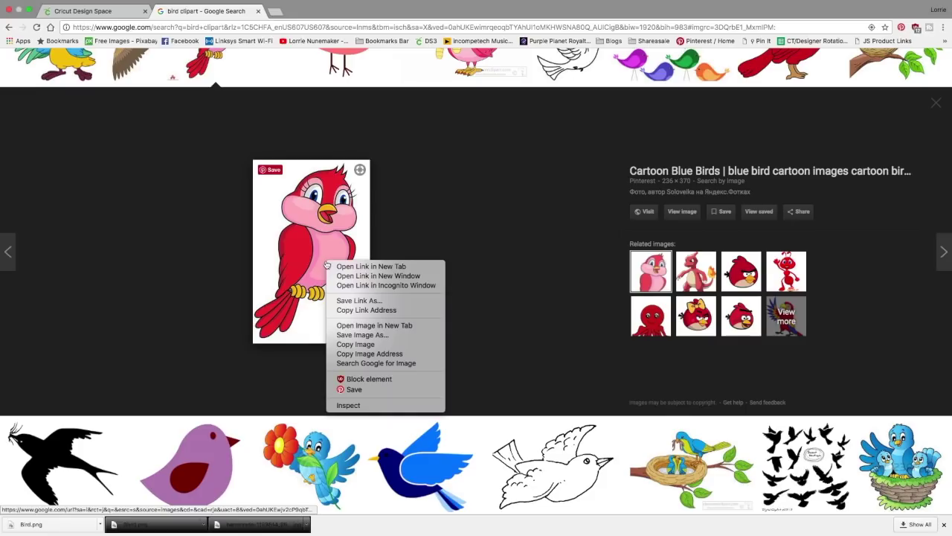
click(354, 335)
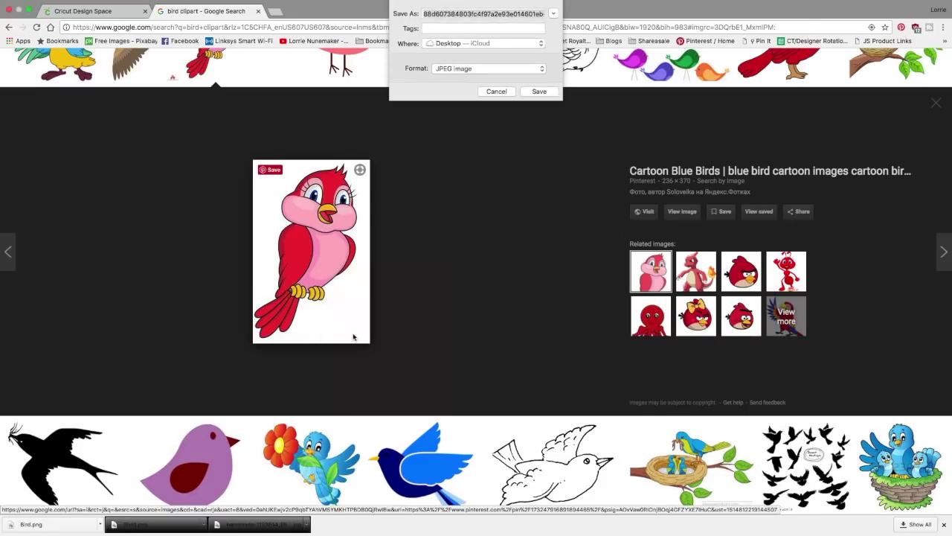
text(Bird 2)
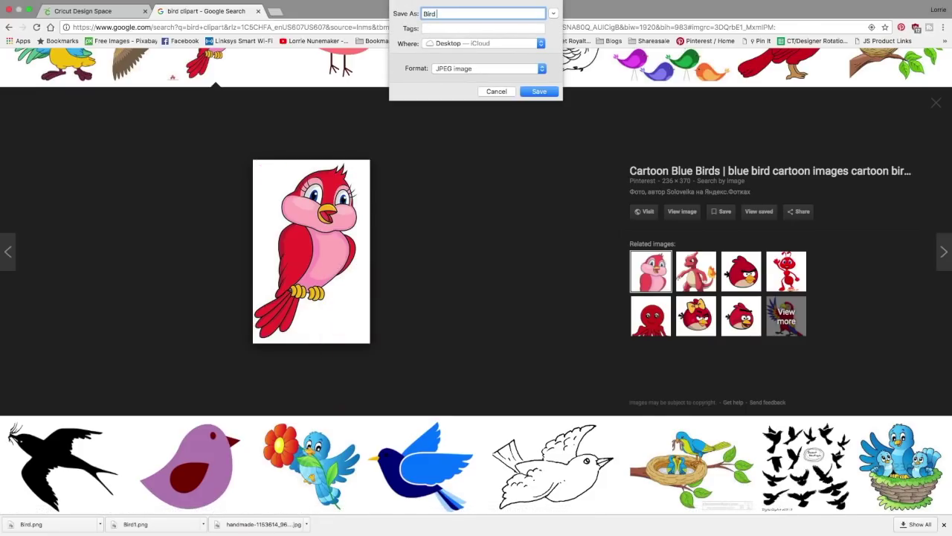
click(539, 92)
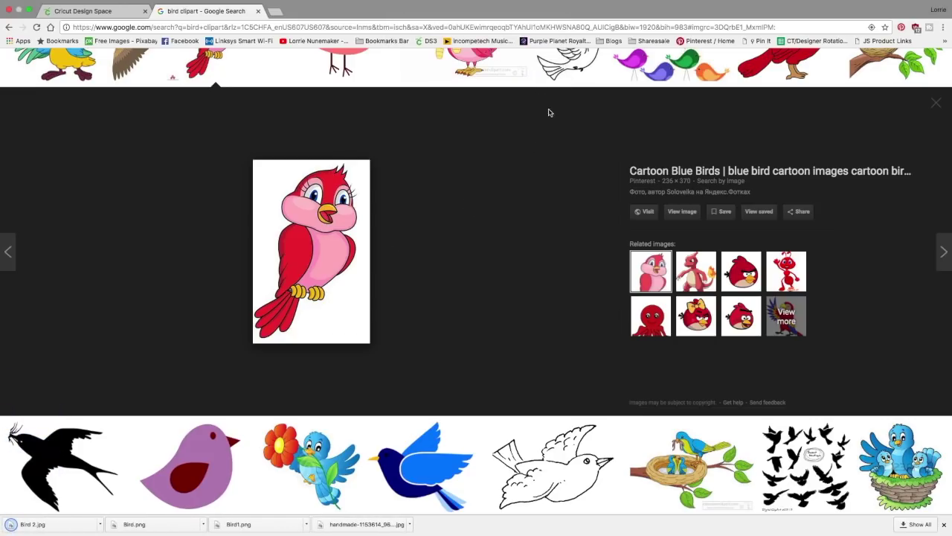
click(89, 11)
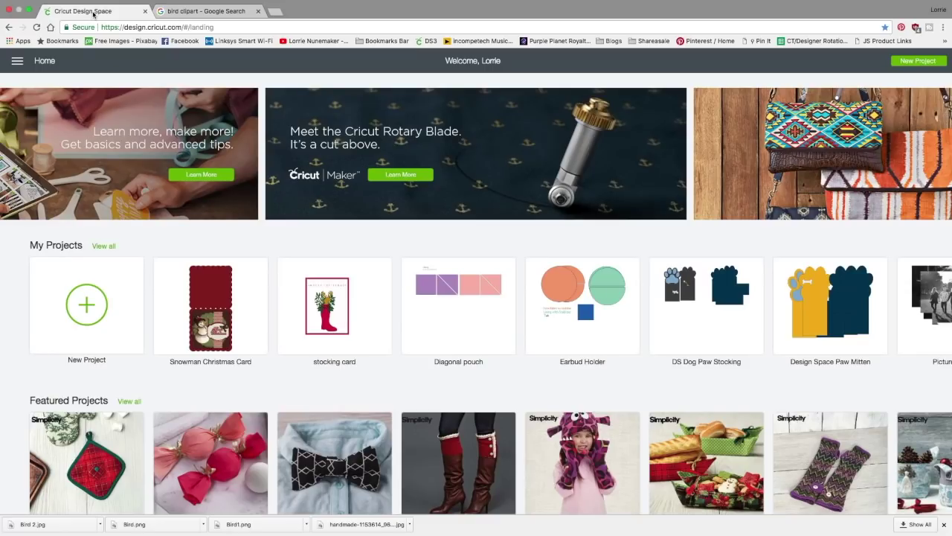
Start a new blank project and go to the image Upload page
click(87, 303)
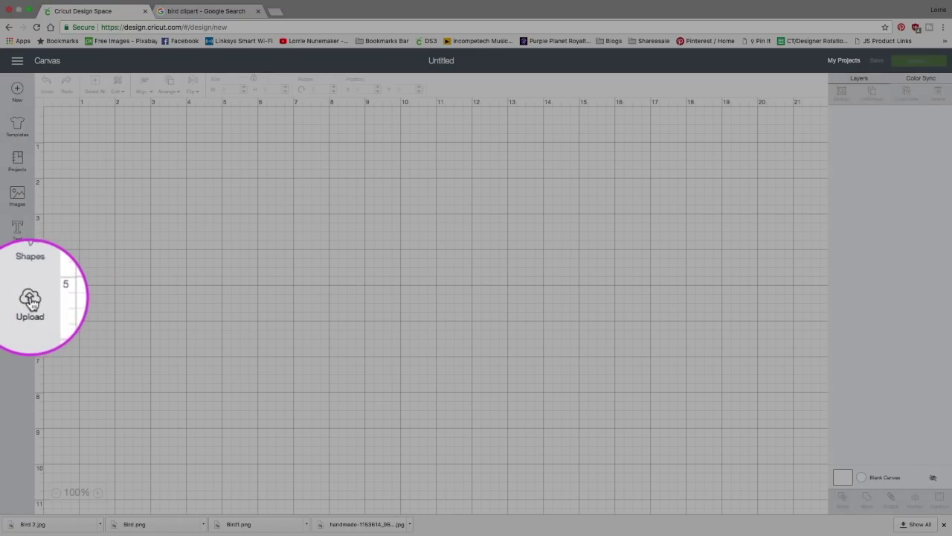
click(17, 299)
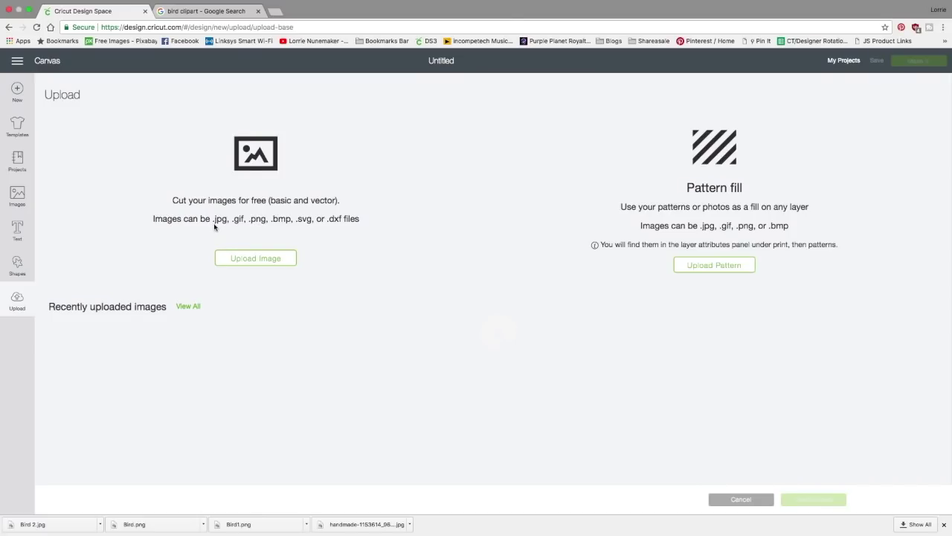
click(254, 259)
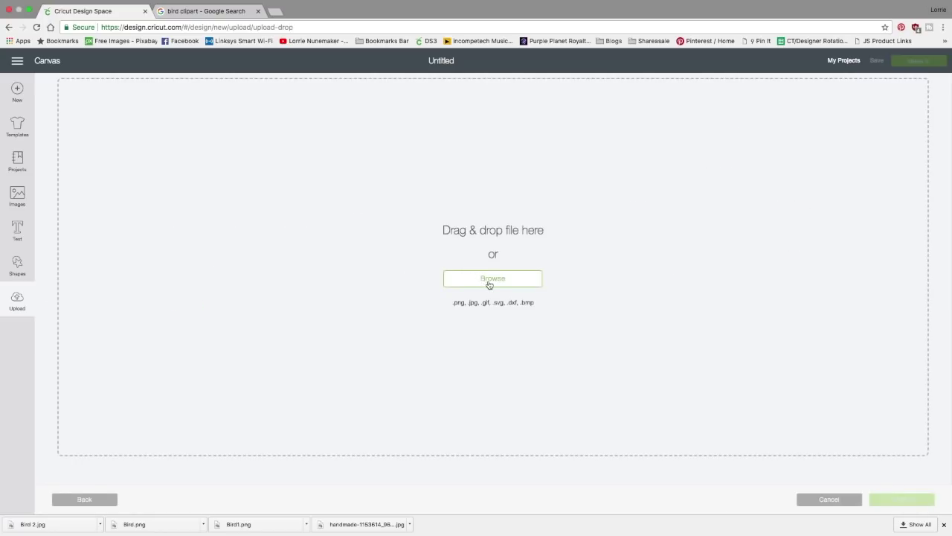
click(29, 10)
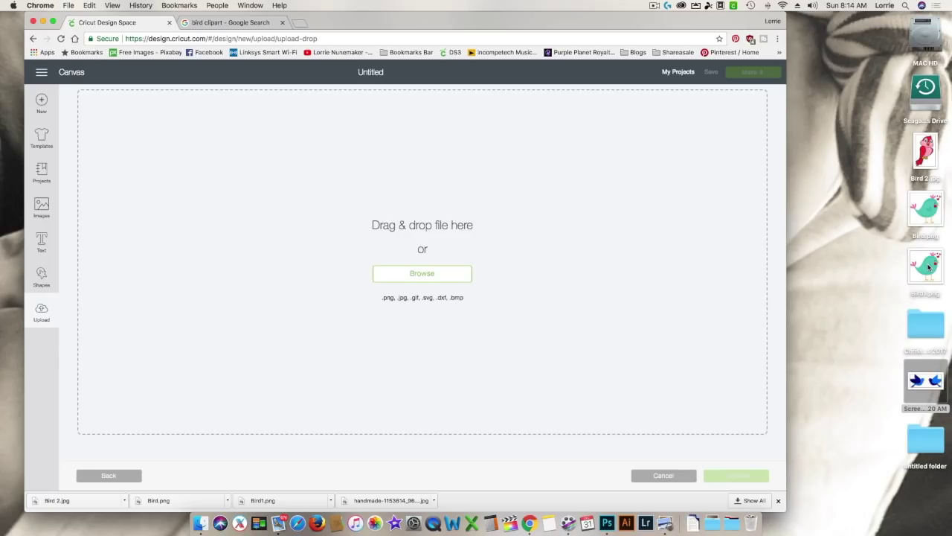
drag(930, 266, 405, 267)
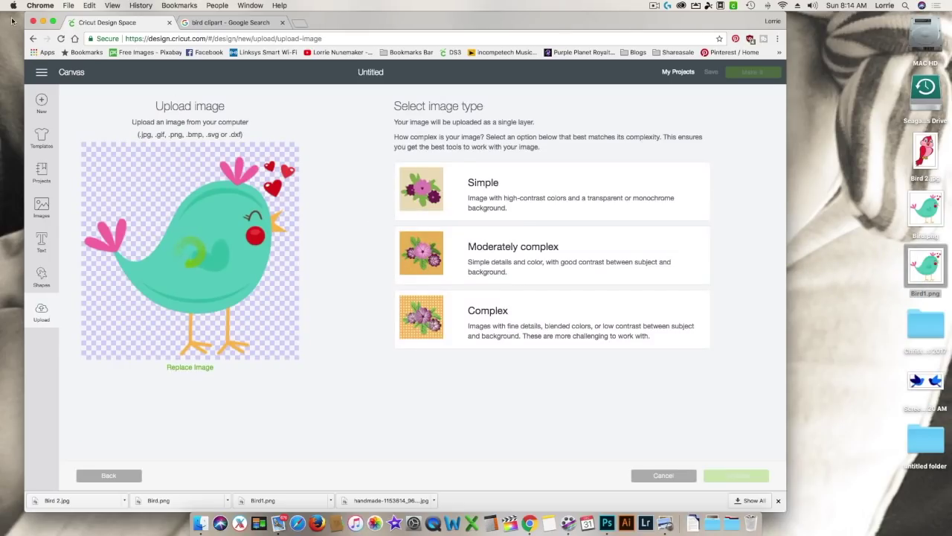
click(53, 23)
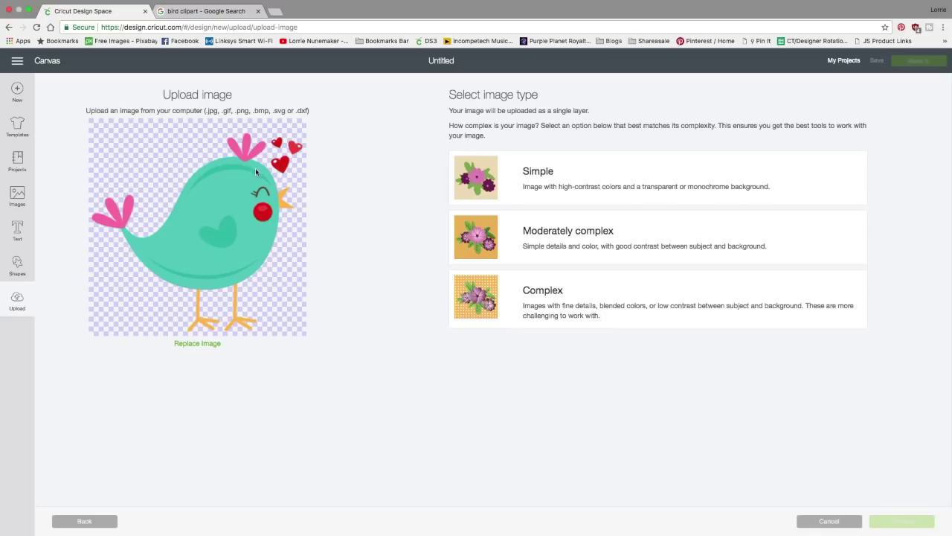
Set the green bird upload's image type to Complex
click(476, 179)
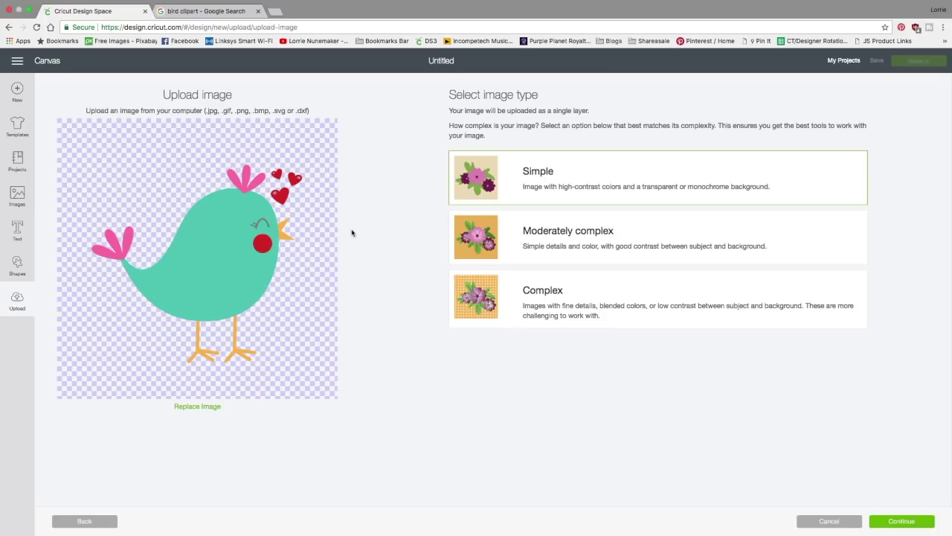
click(472, 248)
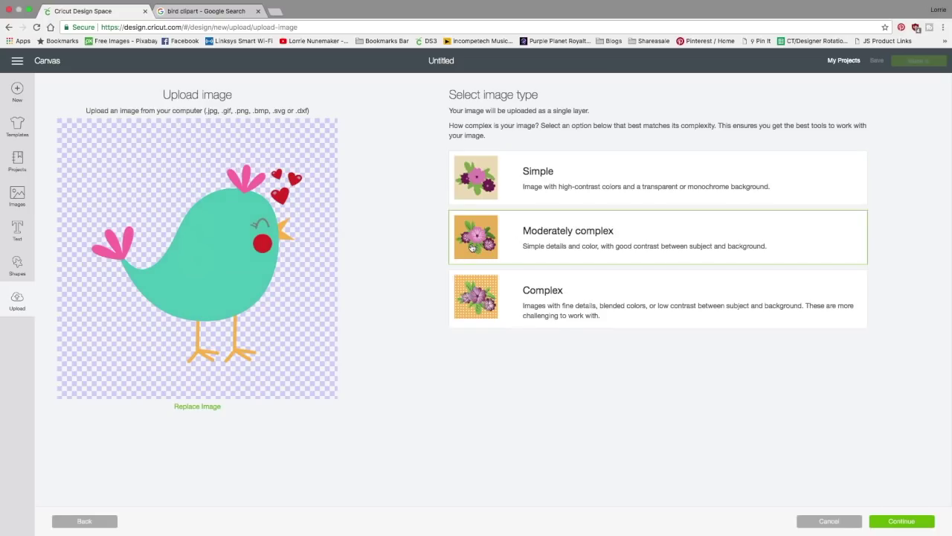
click(469, 308)
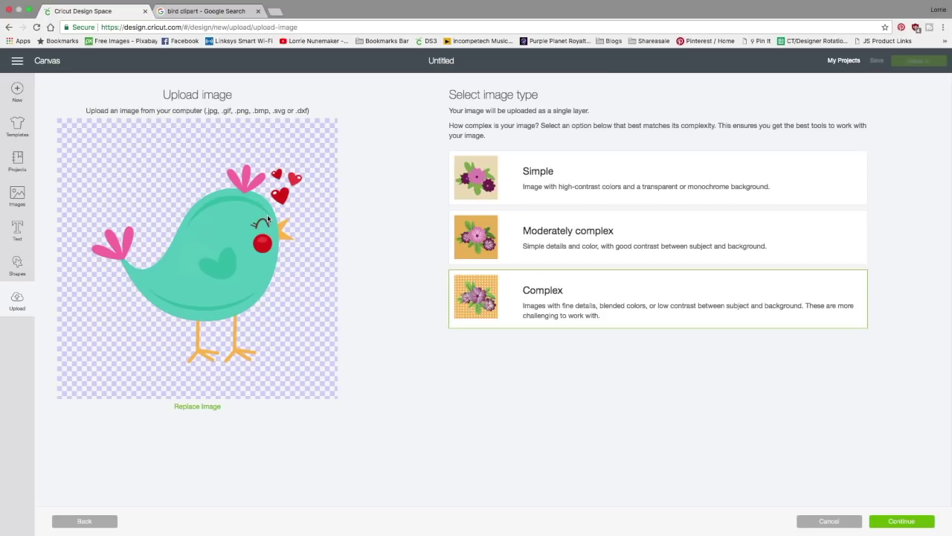
Advance to Select & erase and hide the preview to show the bird's original colours
click(902, 522)
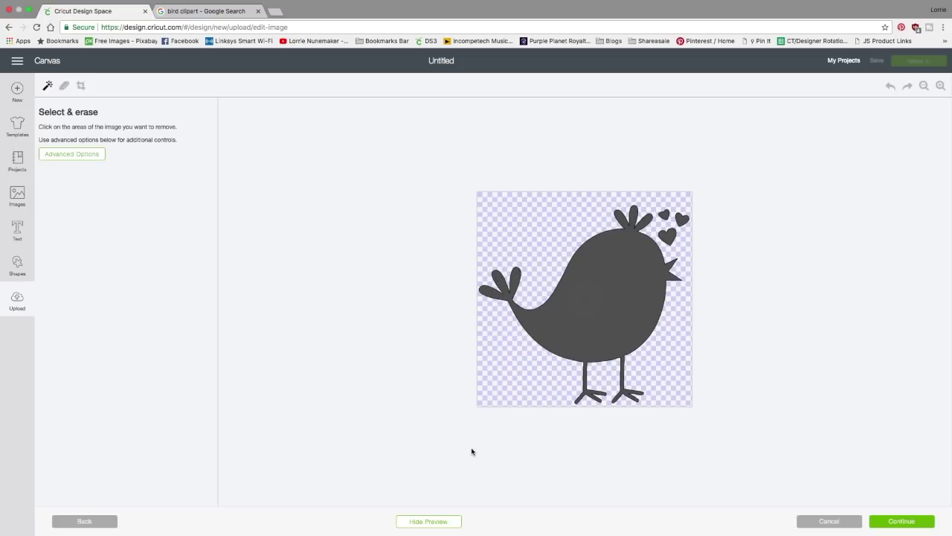
click(419, 521)
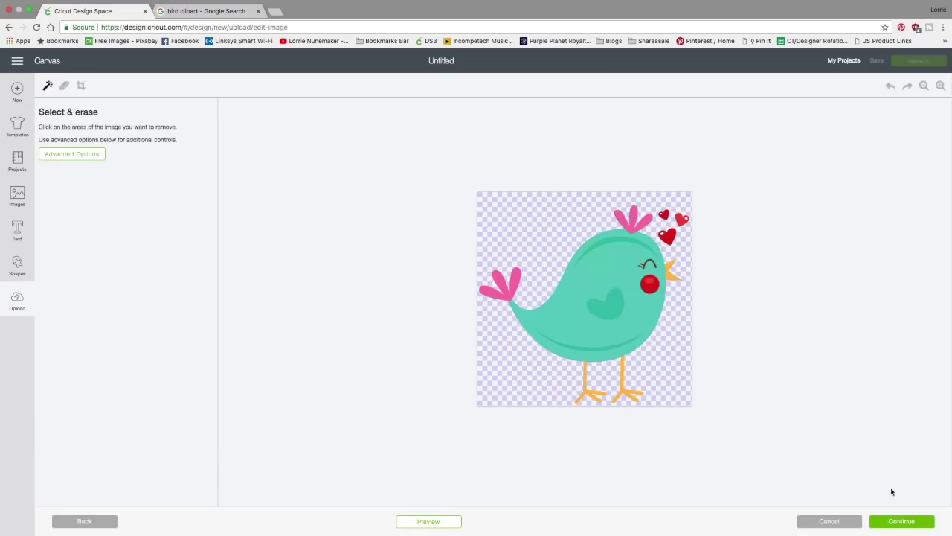
Save the bird as print-then-cut image Bird1, tagged bird, green, heart, valentine, love
click(901, 522)
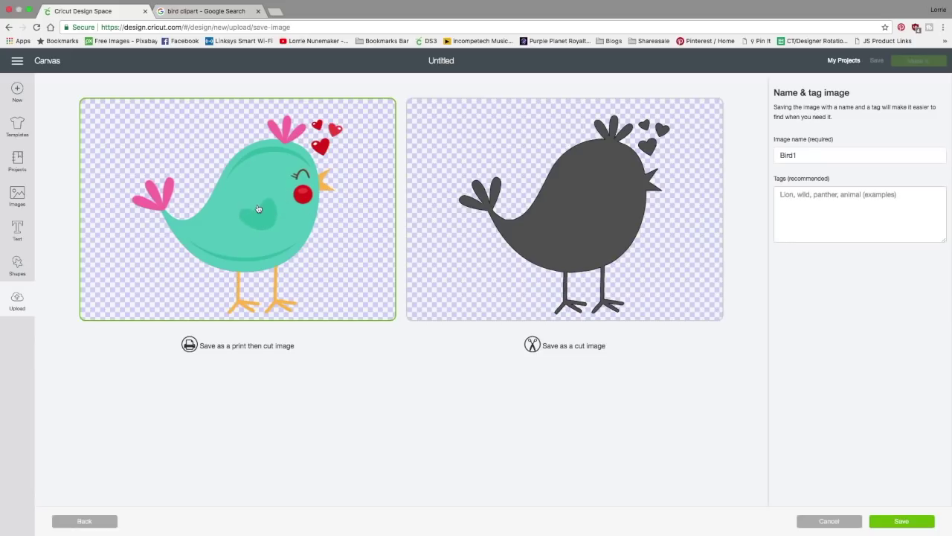
click(785, 197)
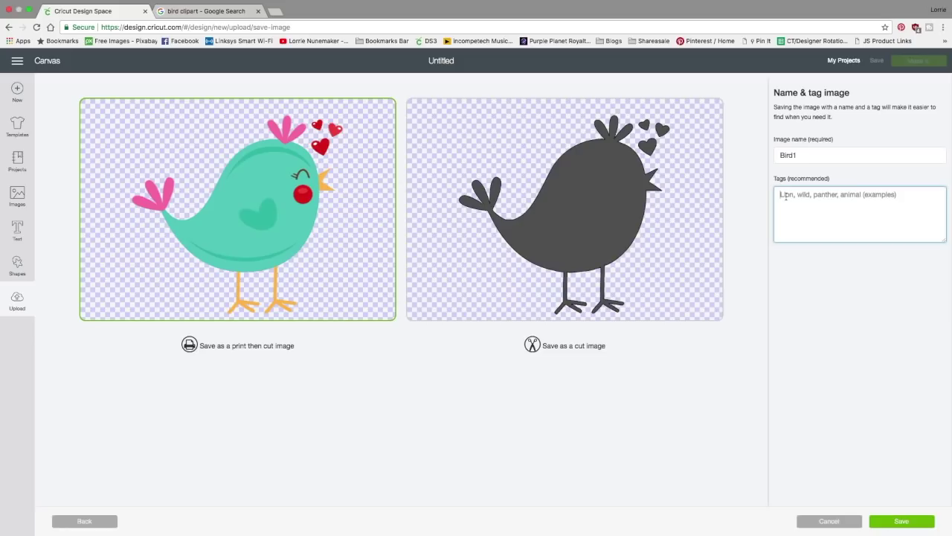
text(bi)
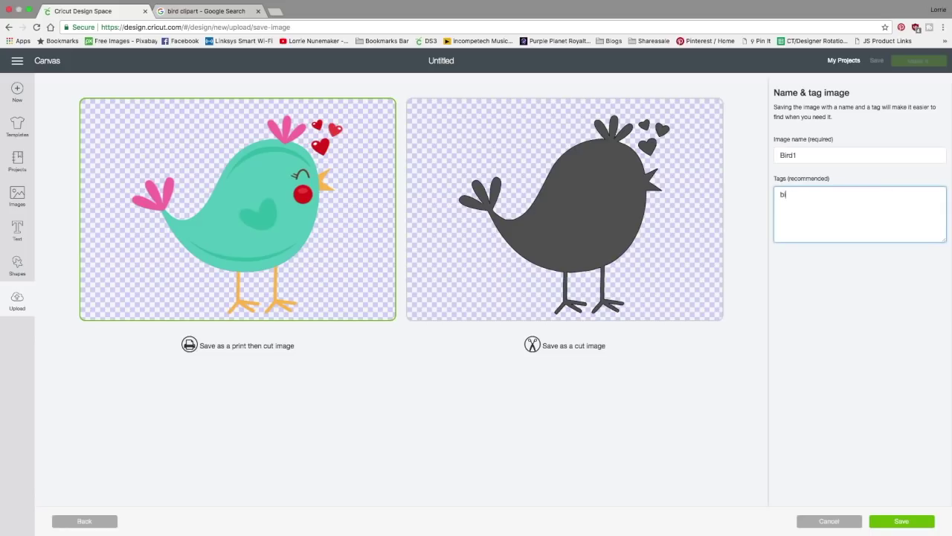
text(rd)
text(, green, heart, valentine, love)
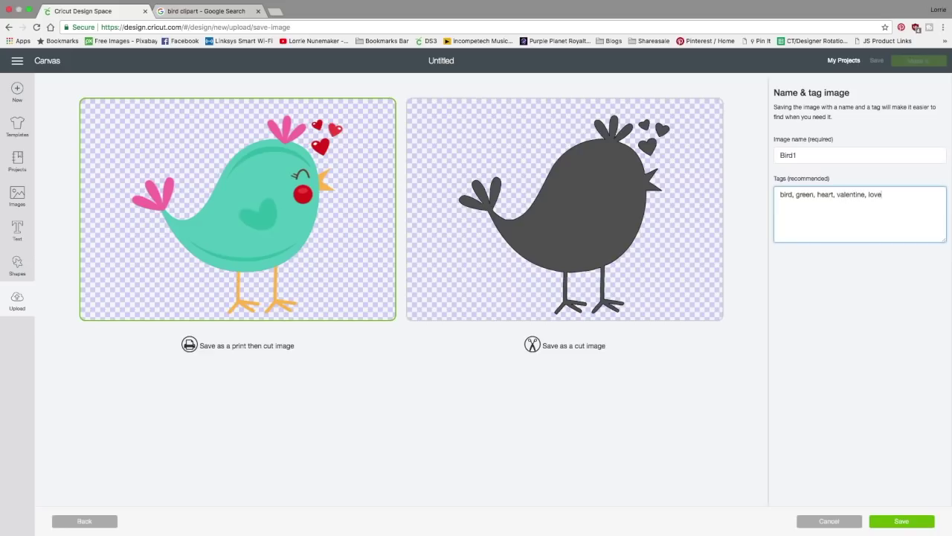
click(895, 522)
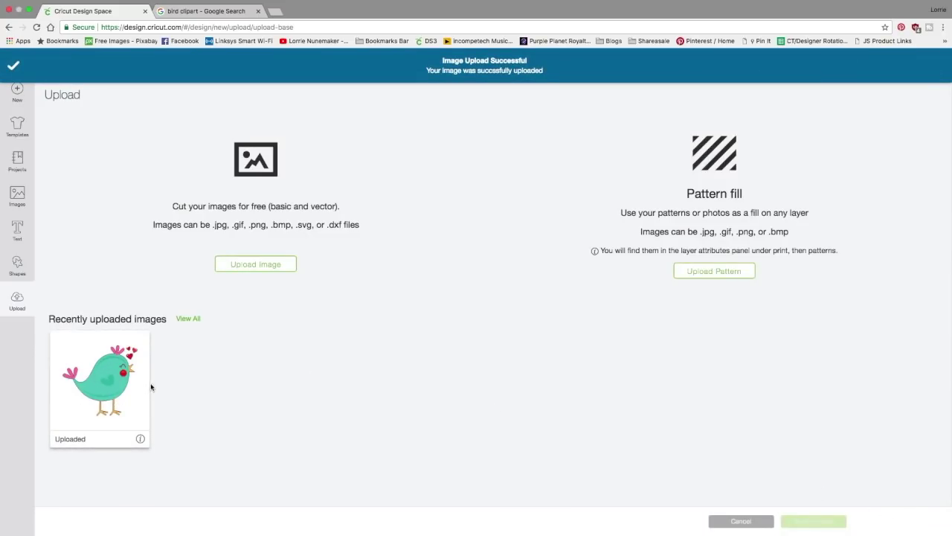
Upload Bird 2.jpg from the Desktop
click(254, 267)
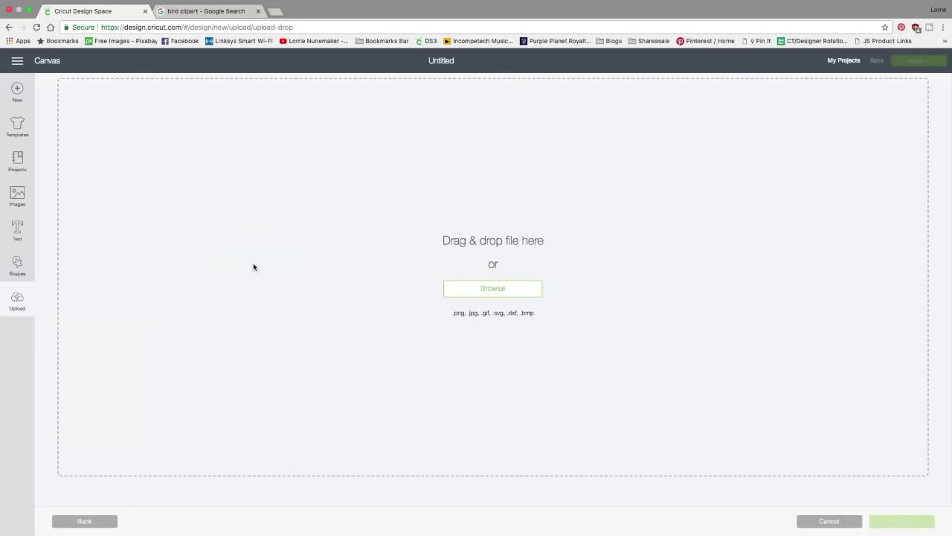
click(495, 294)
click(403, 35)
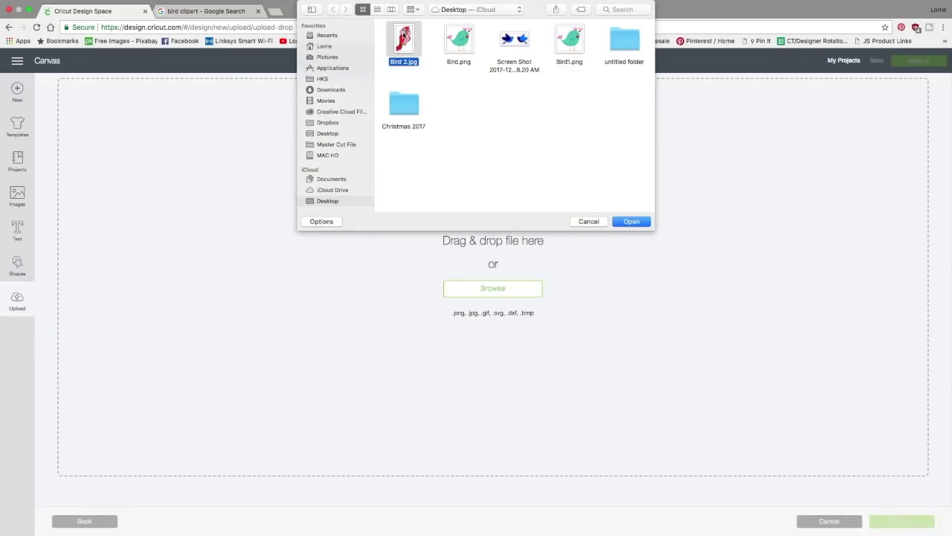
click(631, 222)
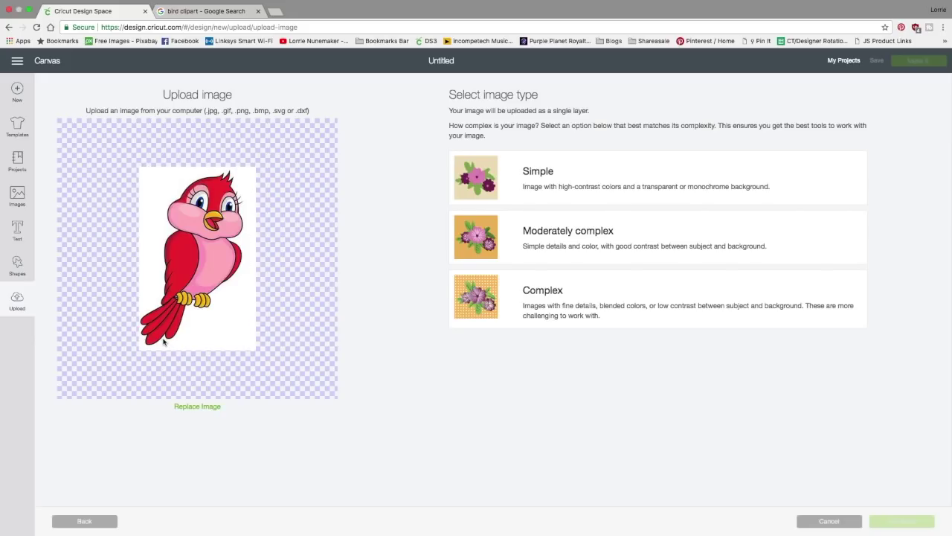
Set the red bird's image type to Complex and continue to background removal
click(481, 179)
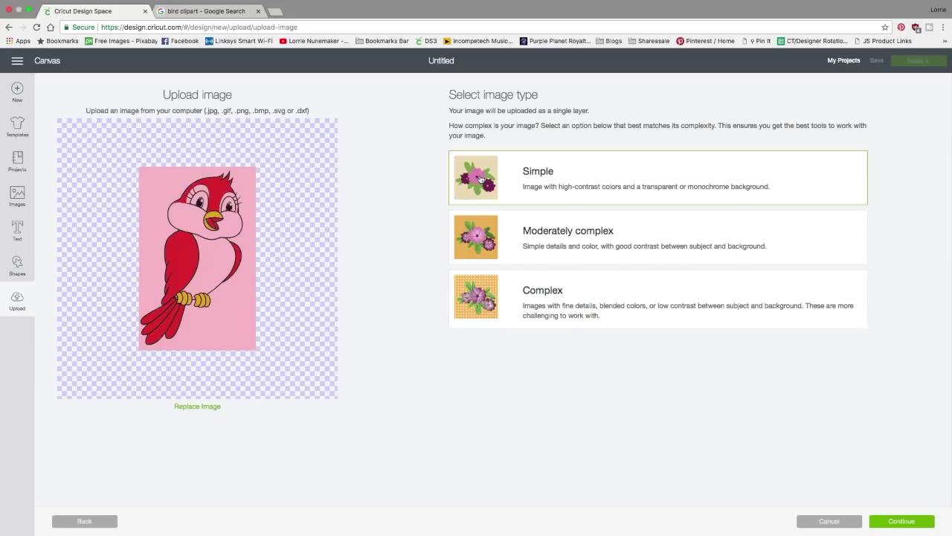
click(476, 251)
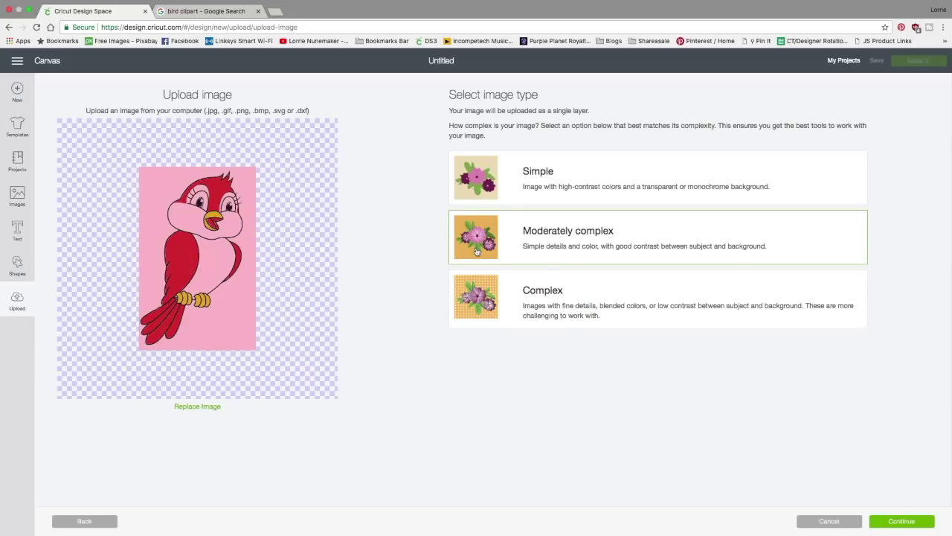
click(474, 298)
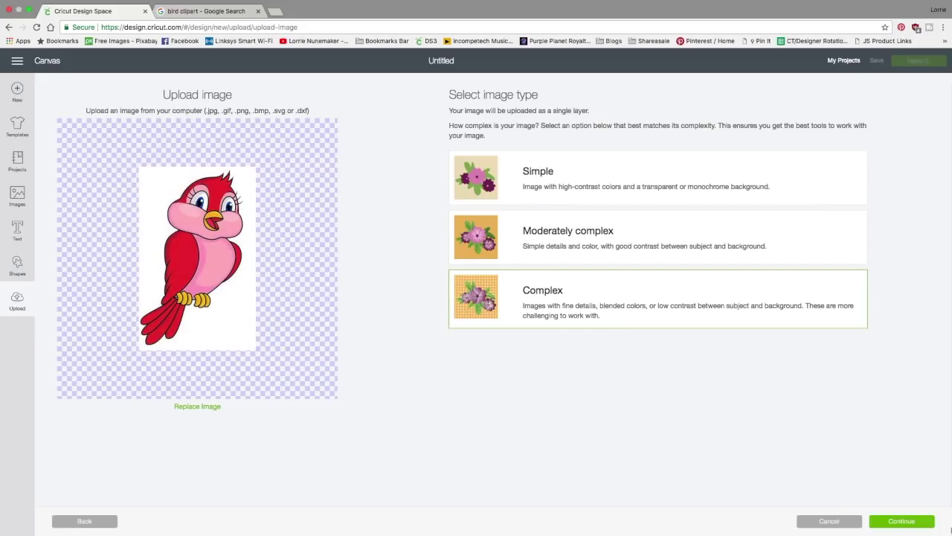
click(892, 523)
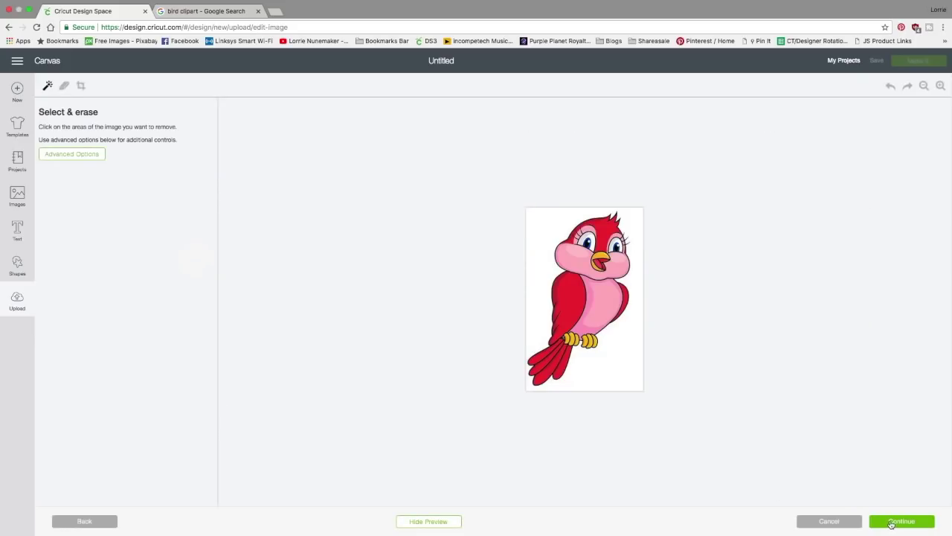
click(425, 521)
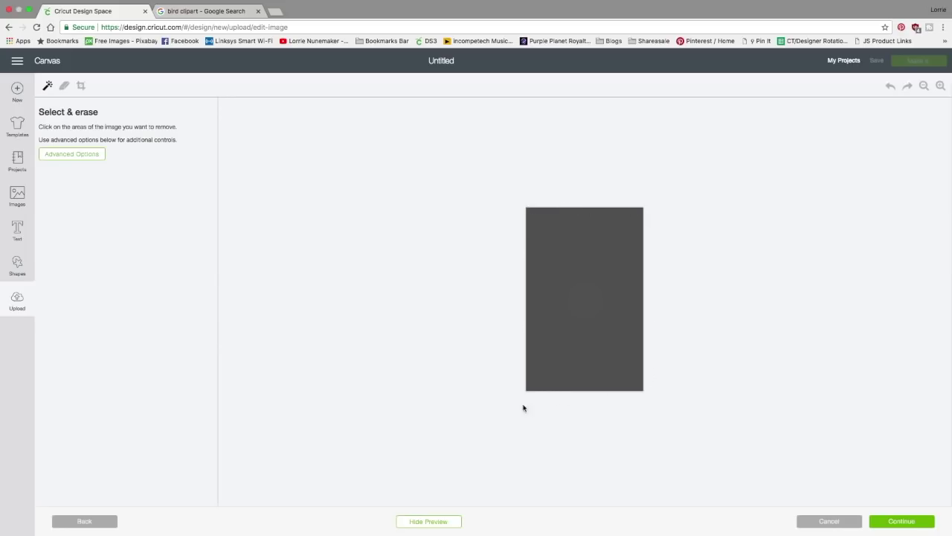
click(429, 520)
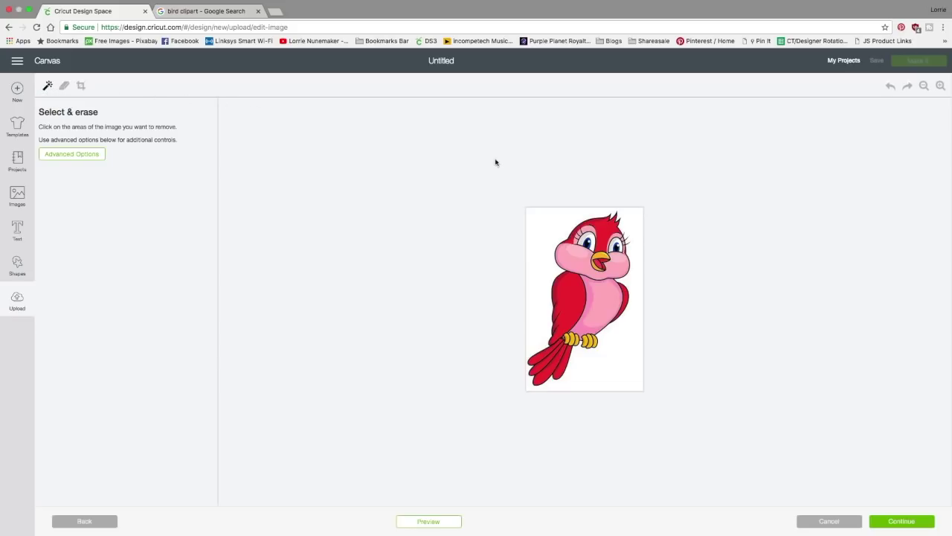
Erase the red bird's white background, check its cut preview, and continue to naming
click(547, 223)
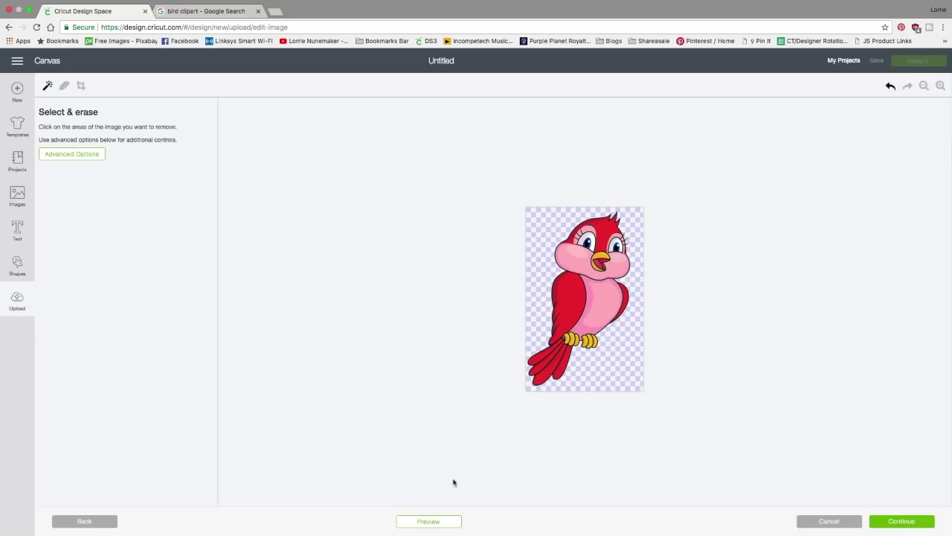
click(429, 521)
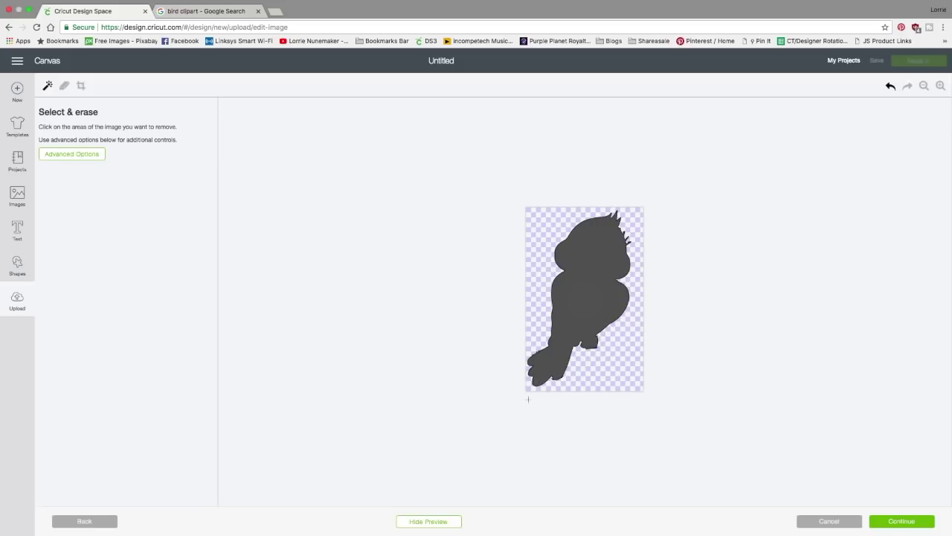
click(429, 522)
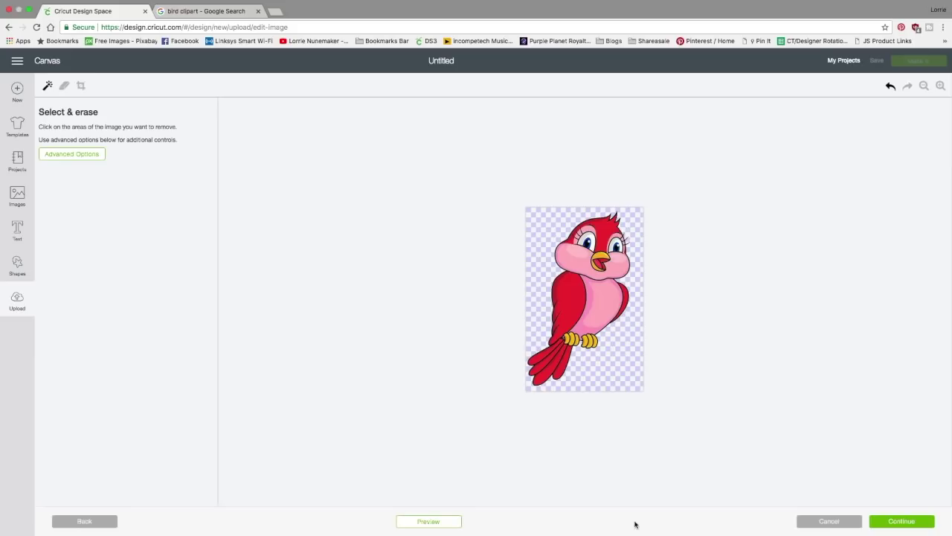
click(901, 521)
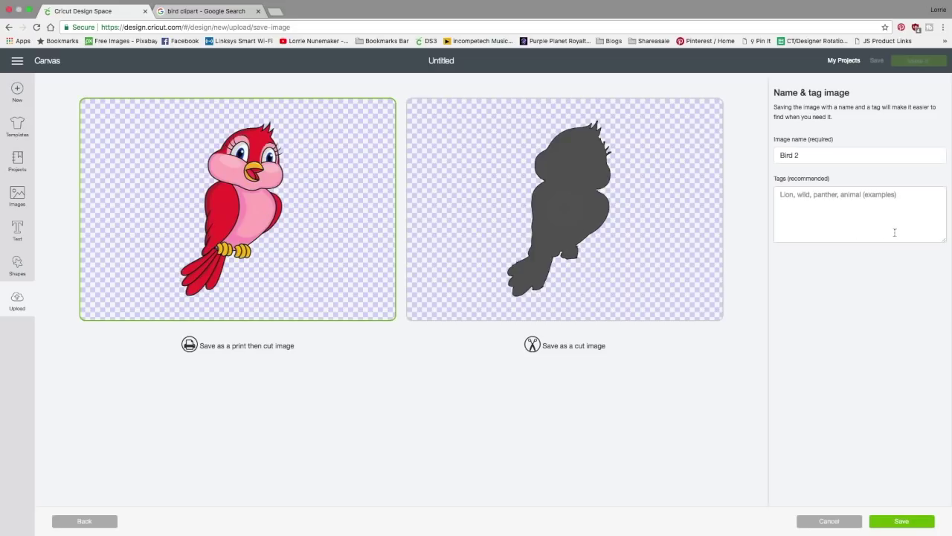
Tag the red bird with bird, pink, valentine, red, cartoon and save it
click(791, 197)
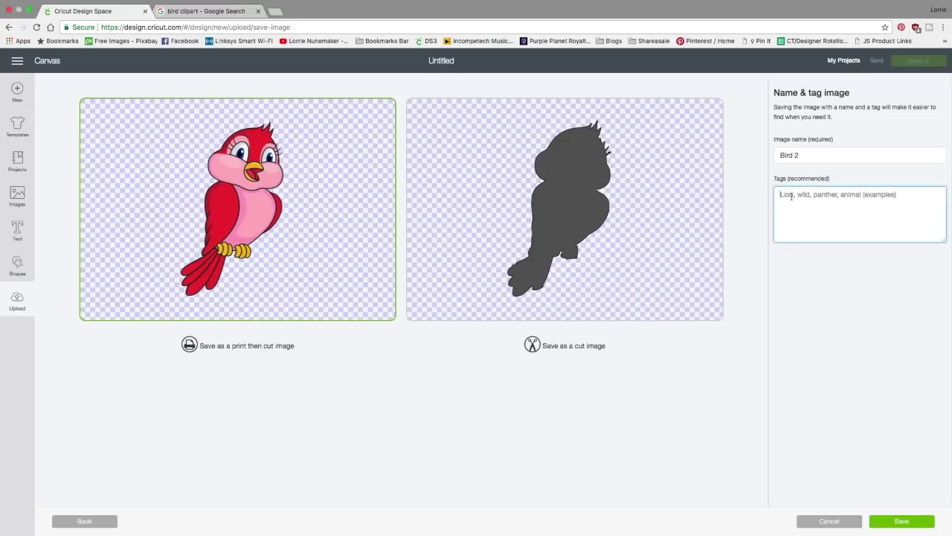
text(Bird, pi)
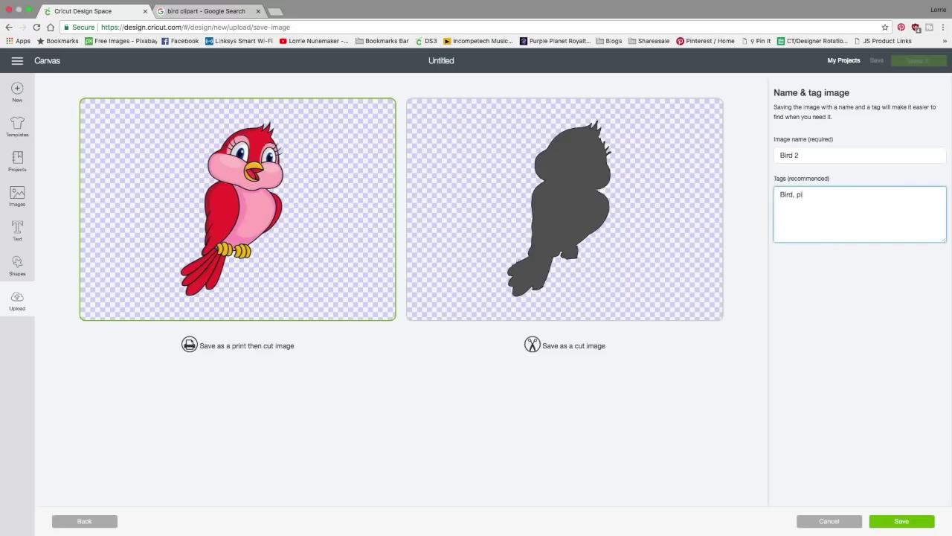
text(nk, vale)
text(oon)
click(896, 525)
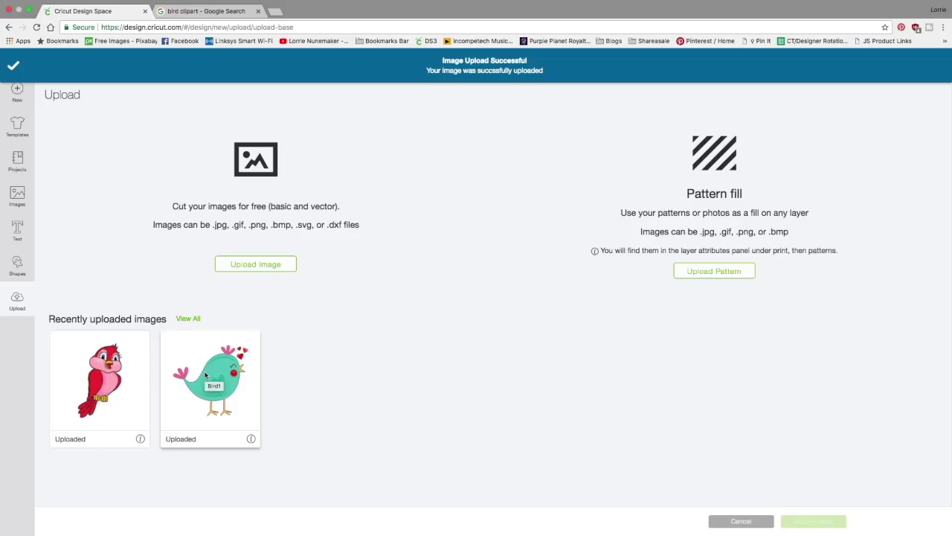
Insert both the red and teal bird uploads onto the canvas
click(105, 369)
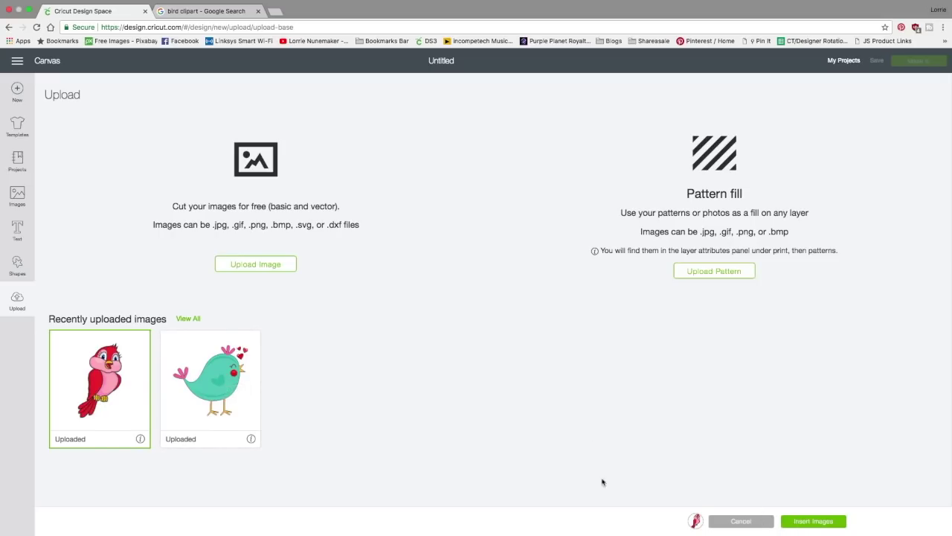
click(225, 376)
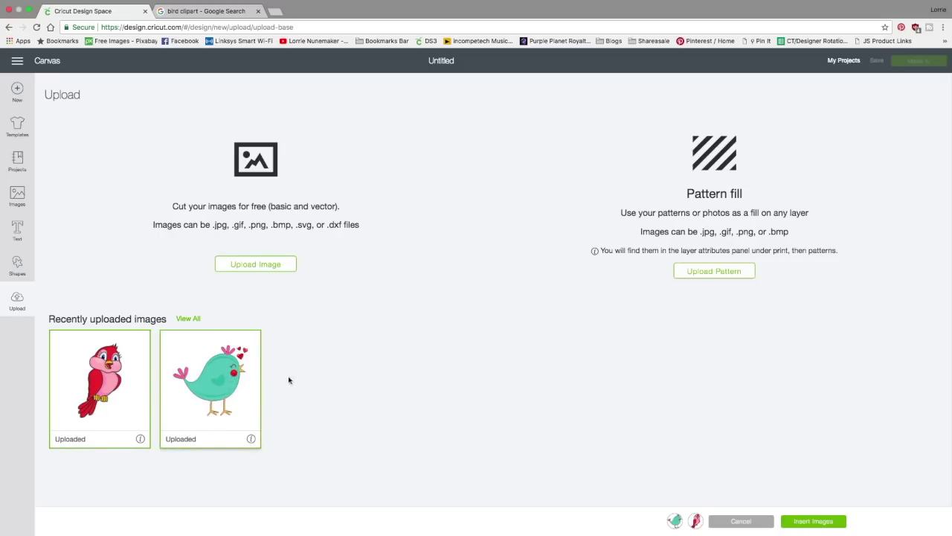
click(786, 520)
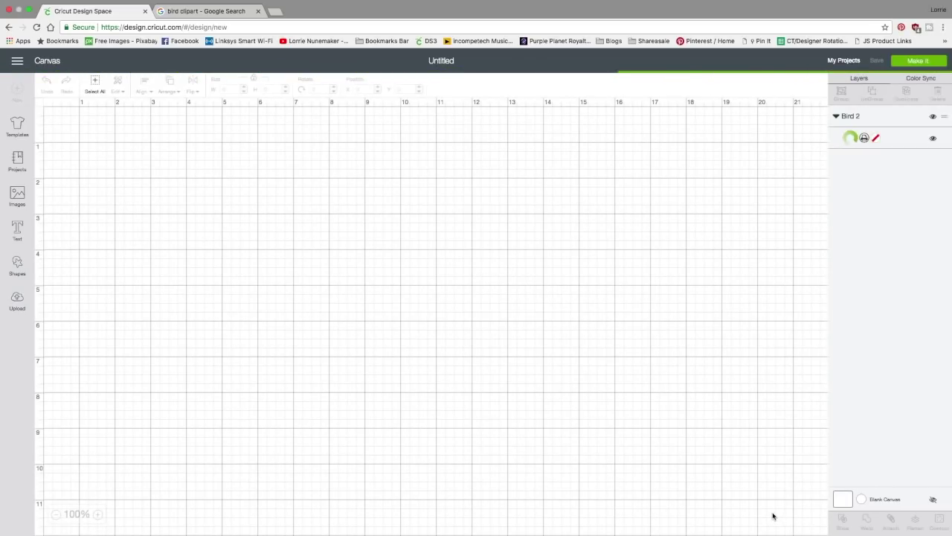
Rearrange the two birds, placing the red bird at right and the teal bird centre
drag(214, 246, 435, 235)
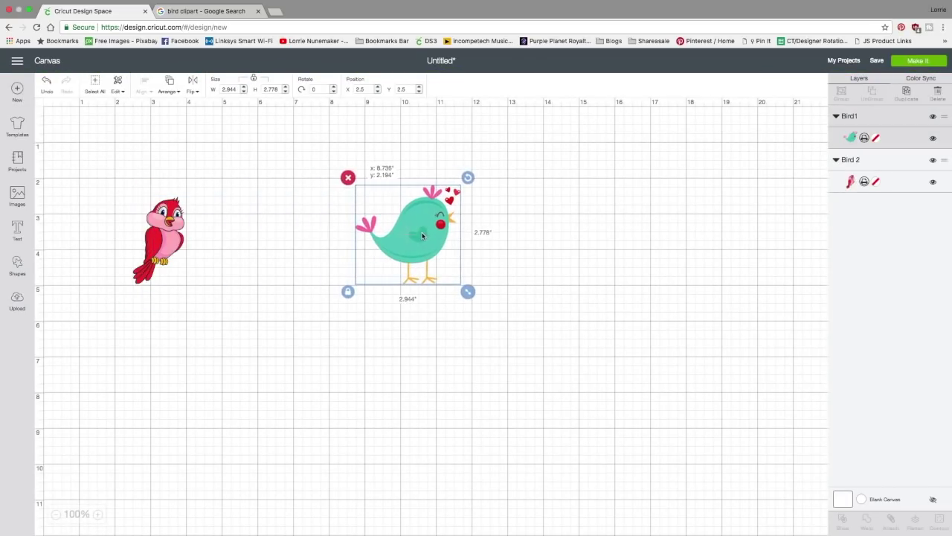
drag(168, 233, 755, 167)
drag(430, 239, 796, 258)
drag(690, 166, 729, 184)
drag(788, 253, 744, 282)
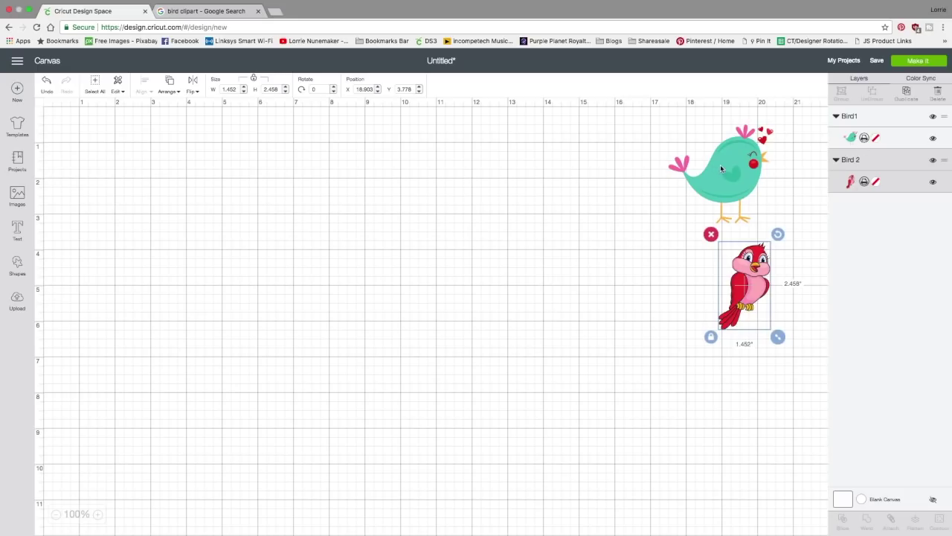
drag(723, 169, 411, 222)
Enlarge the teal bird to 4.111 × 3.878 and move it near the canvas top
drag(470, 290, 510, 326)
drag(470, 275, 514, 239)
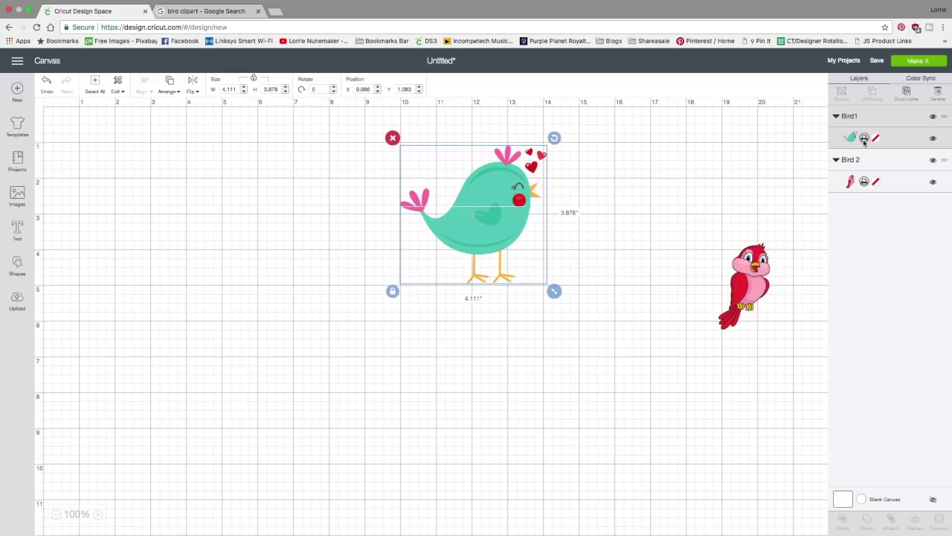
drag(499, 225, 512, 229)
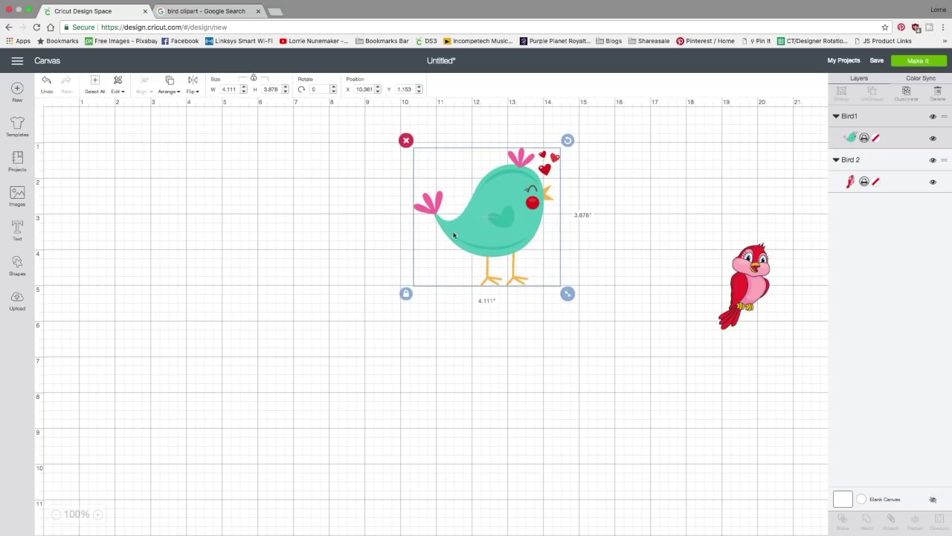
Set the teal bird layer to Cut, then undo back to the print image
click(865, 138)
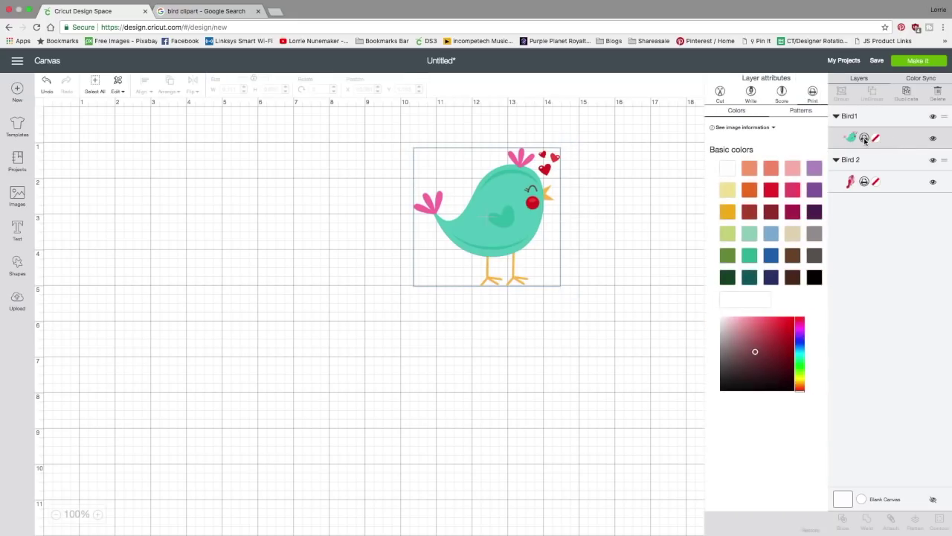
click(719, 93)
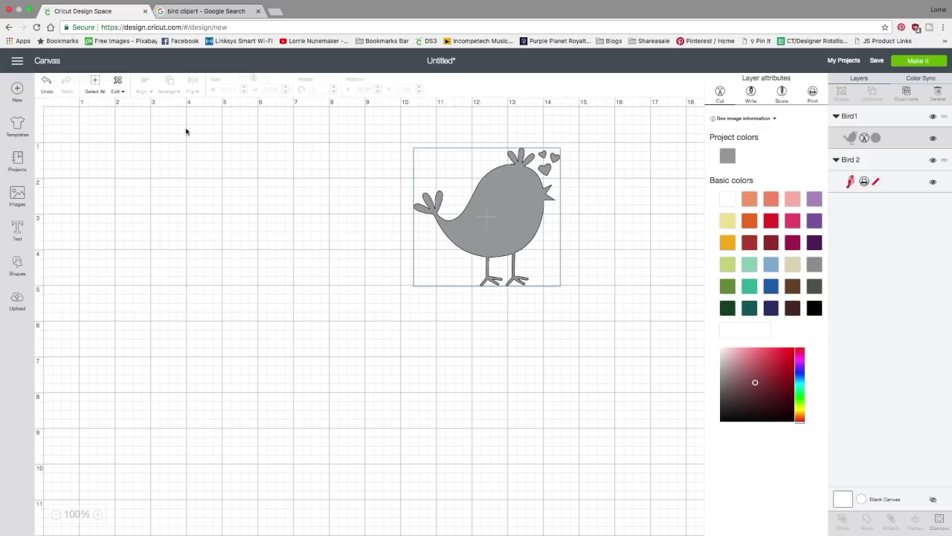
click(46, 83)
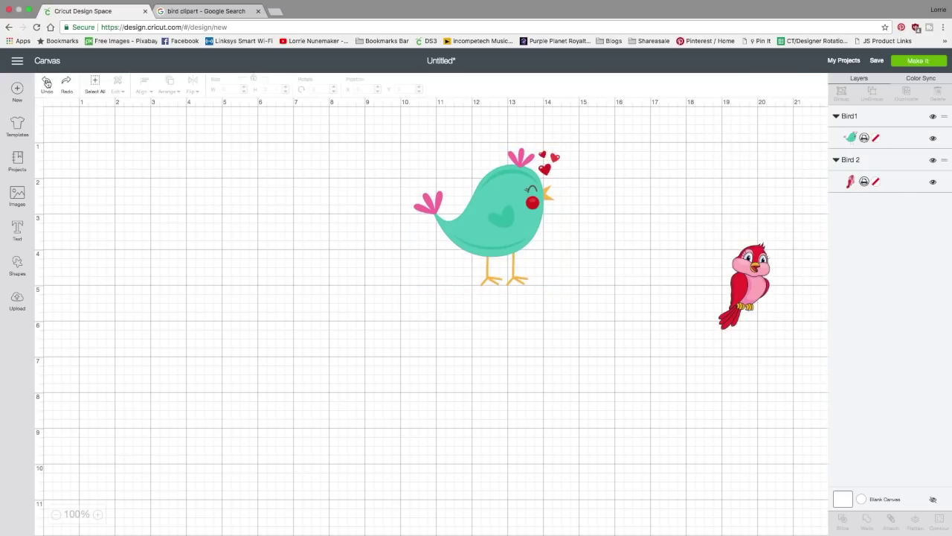
click(46, 83)
Move the birds side by side, then delete both, leaving the canvas empty
drag(460, 218, 407, 250)
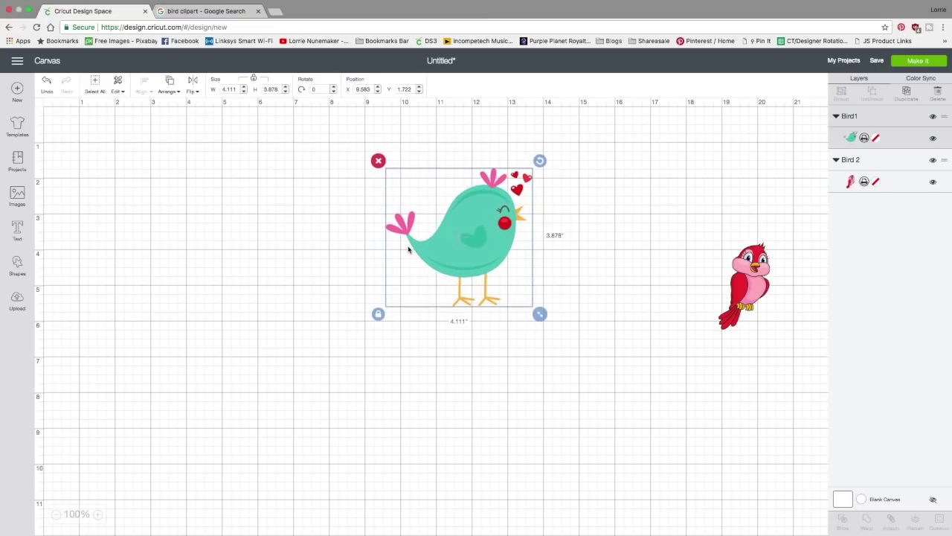
drag(755, 290, 607, 241)
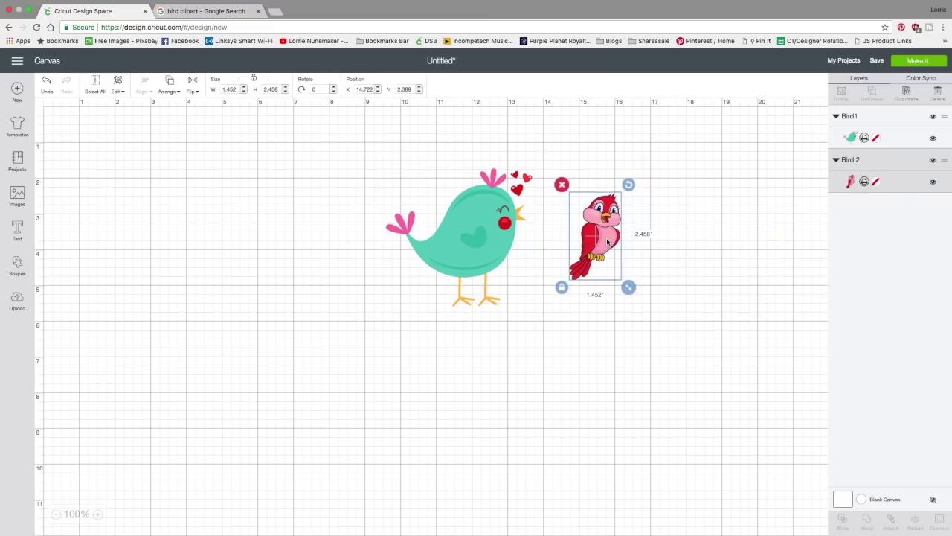
click(562, 185)
click(448, 224)
click(378, 161)
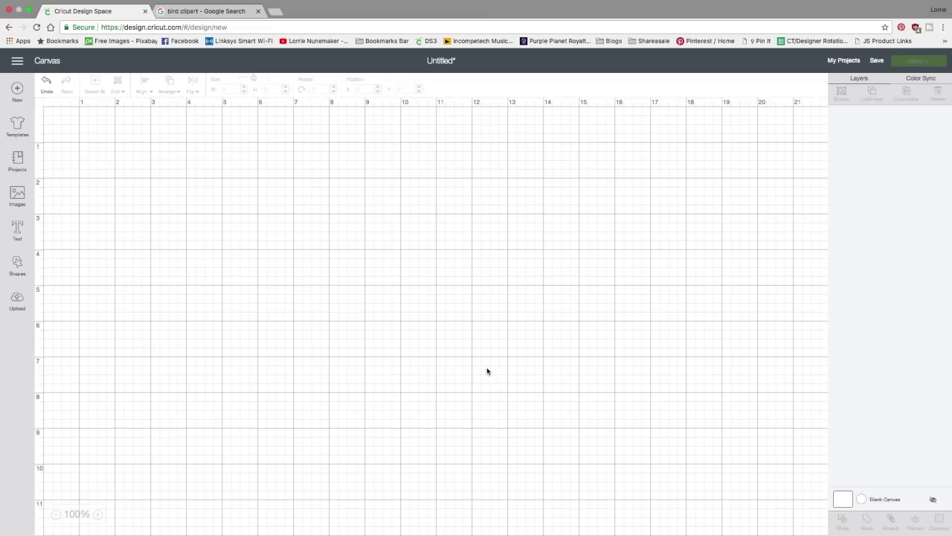
click(18, 194)
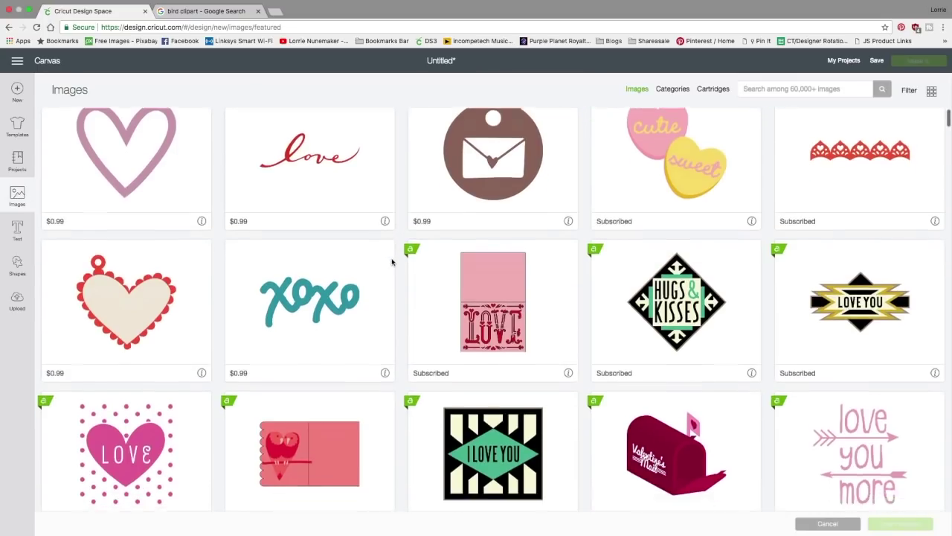
Search the image library for "bird"
scroll(392, 261, down, 7)
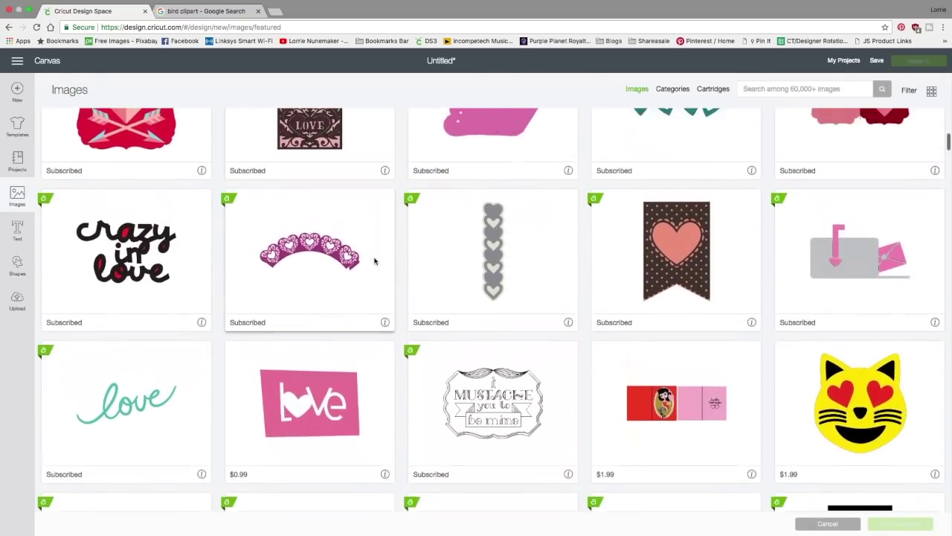
scroll(375, 261, up, 4)
click(759, 89)
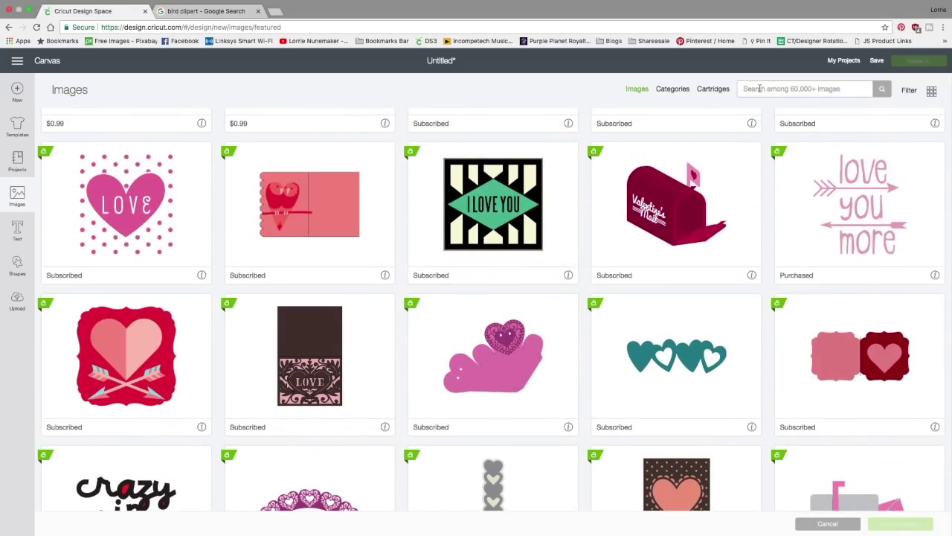
text(bird)
key(Return)
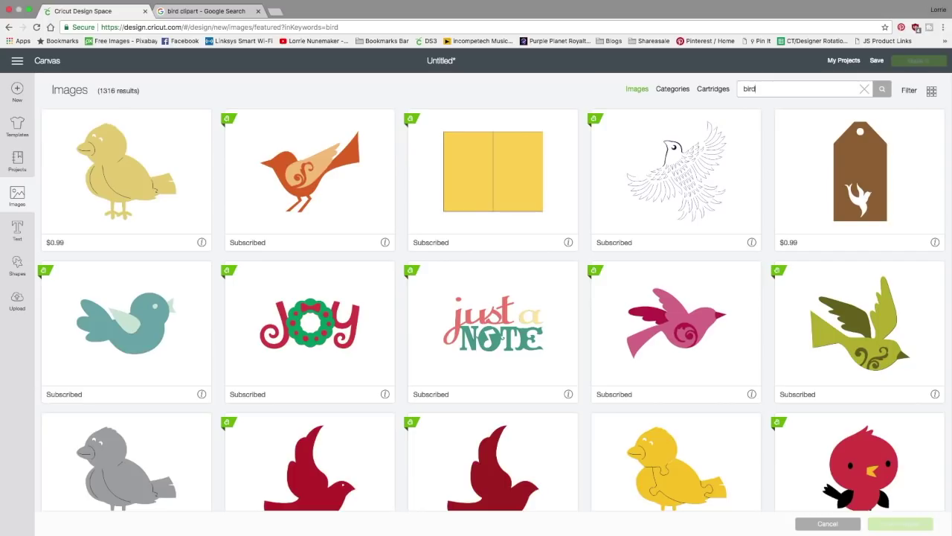
Filter the bird results to show only Uploaded images
scroll(578, 215, down, 4)
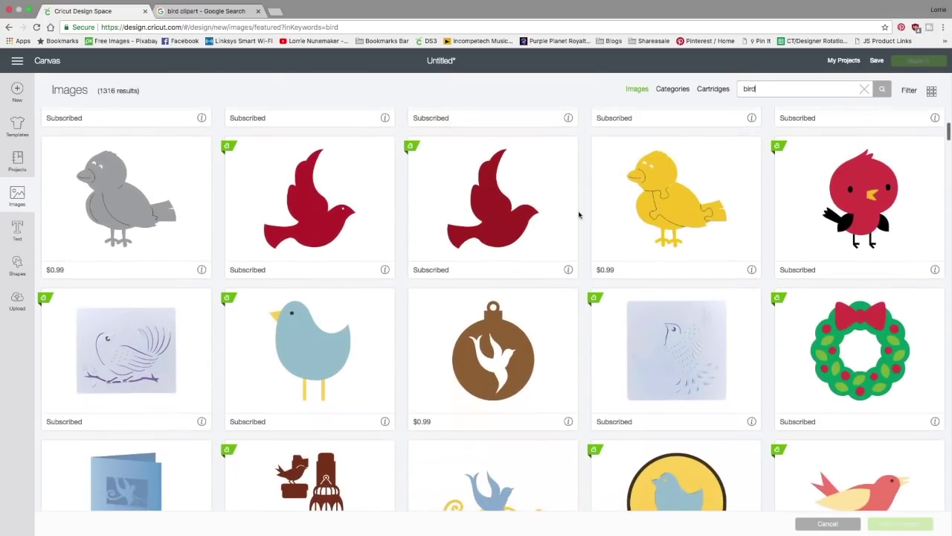
scroll(578, 214, up, 4)
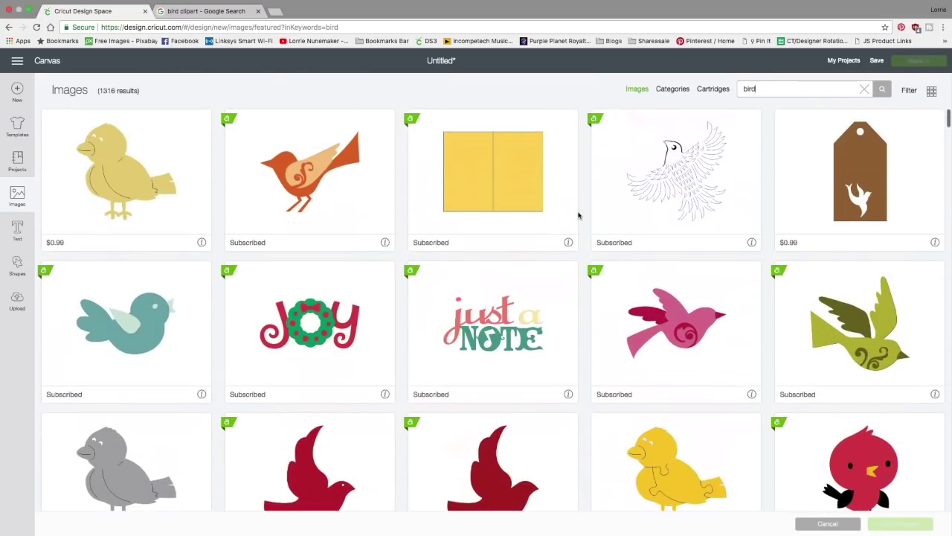
click(909, 90)
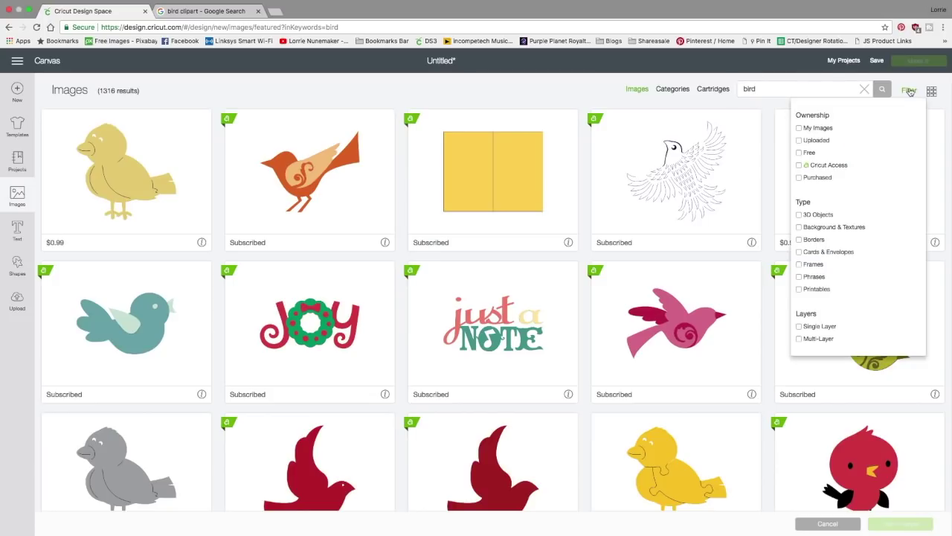
click(800, 140)
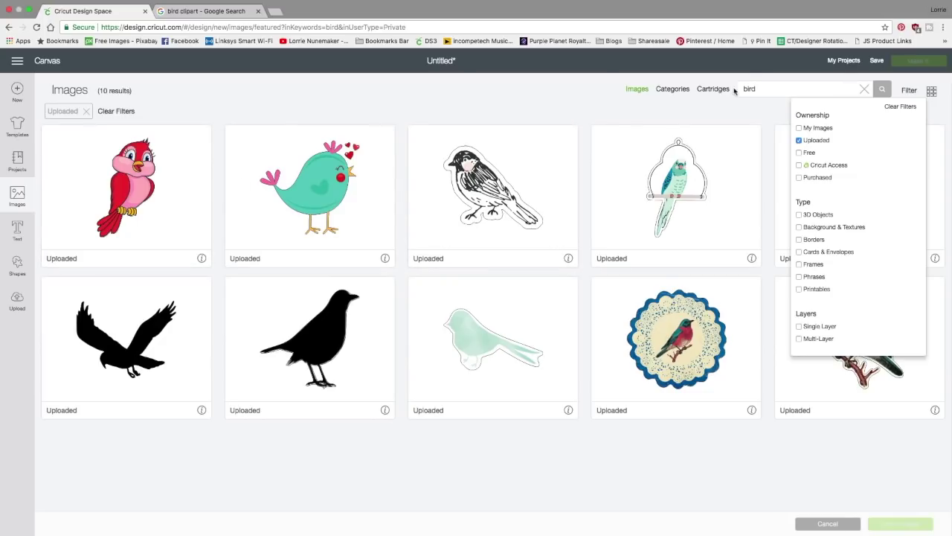
Extend the search to "bird, valentine, green, pink", listing 45 uploaded images
click(761, 89)
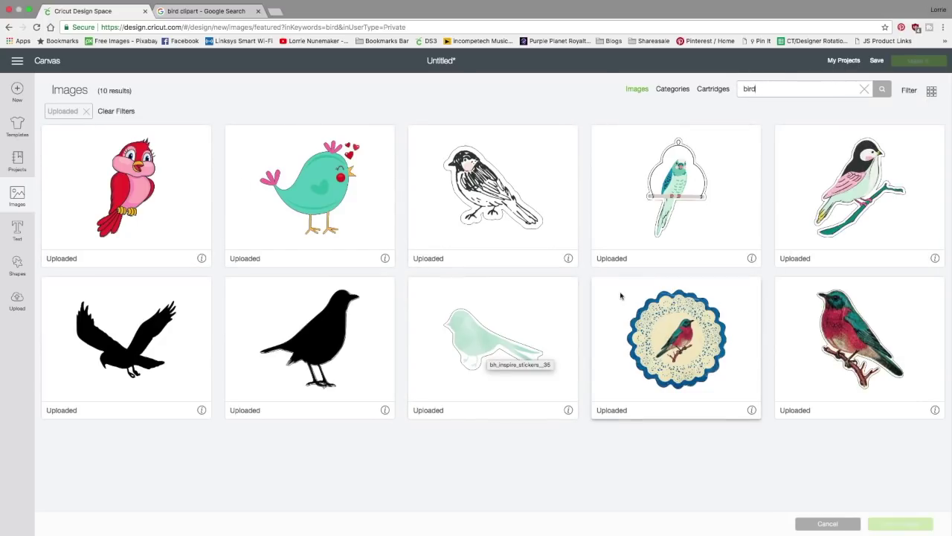
text(, valentine)
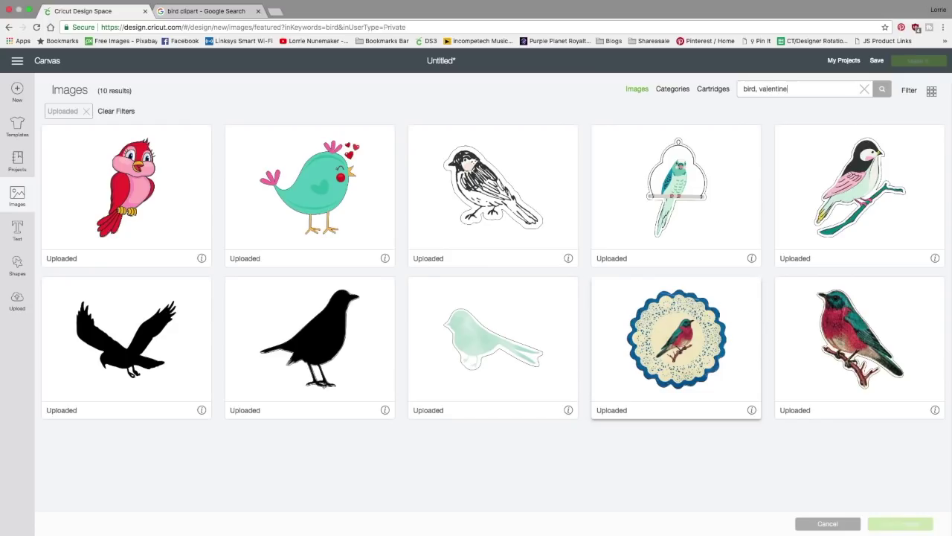
key(Return)
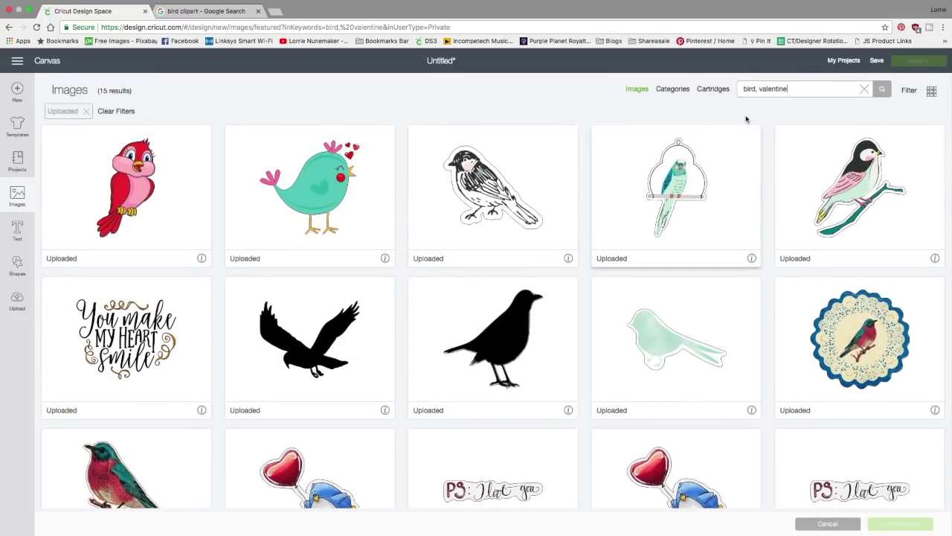
click(798, 91)
text(, g)
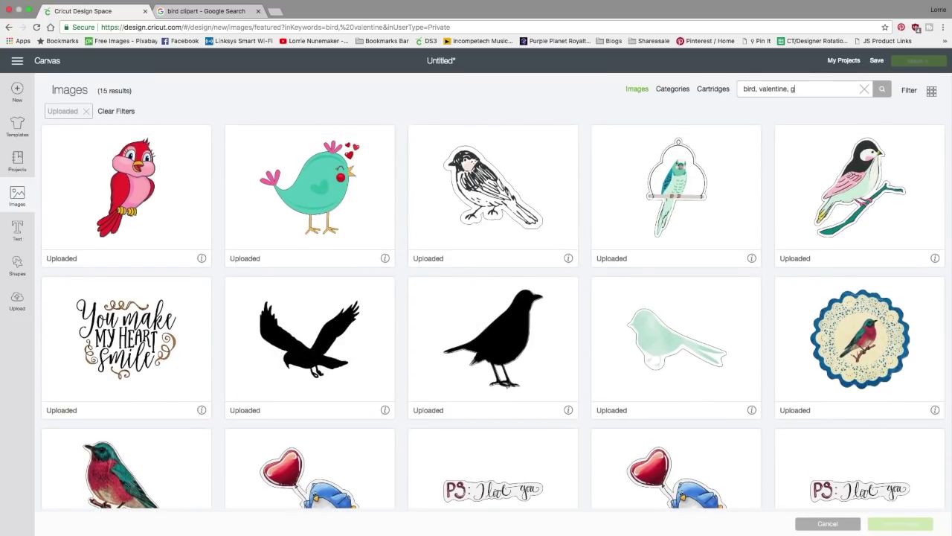
text(reen, pink)
key(Return)
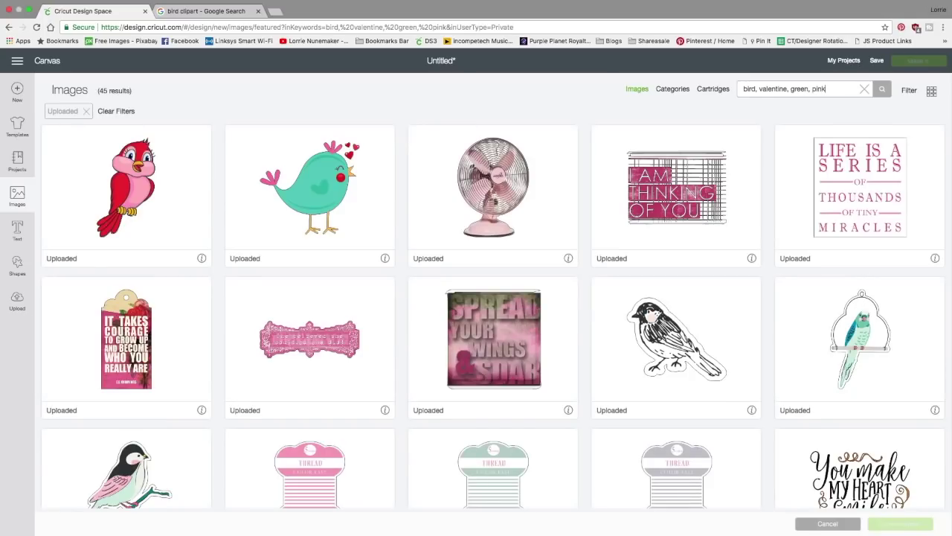